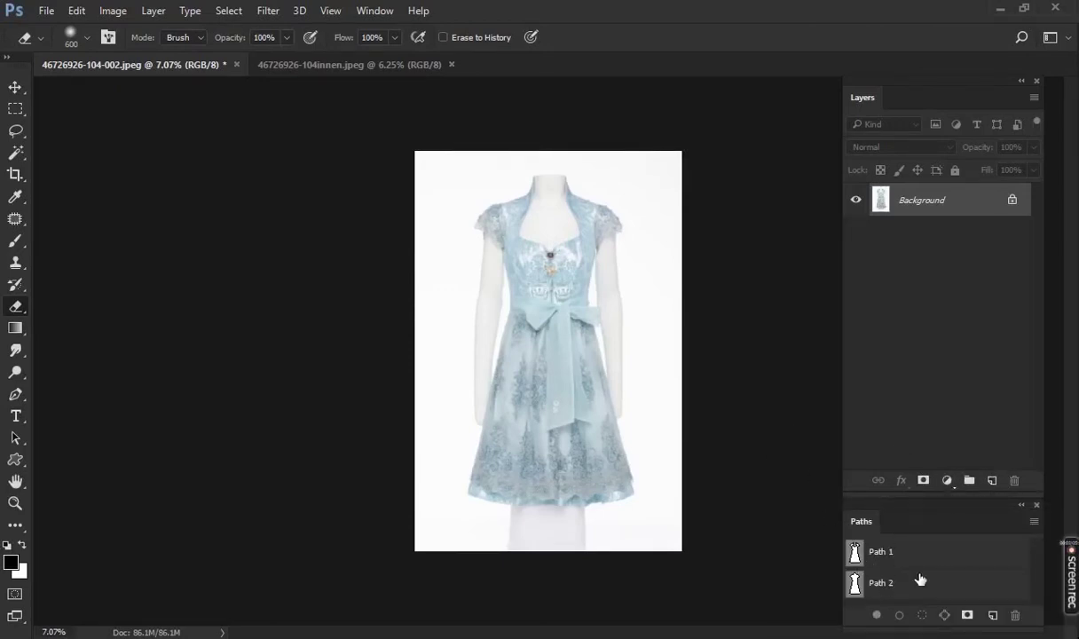
Load Path 1 as a 0.5 px feathered selection and mask a Background copy to the dress
left_click(855, 556)
left_click(855, 555, "ctrl")
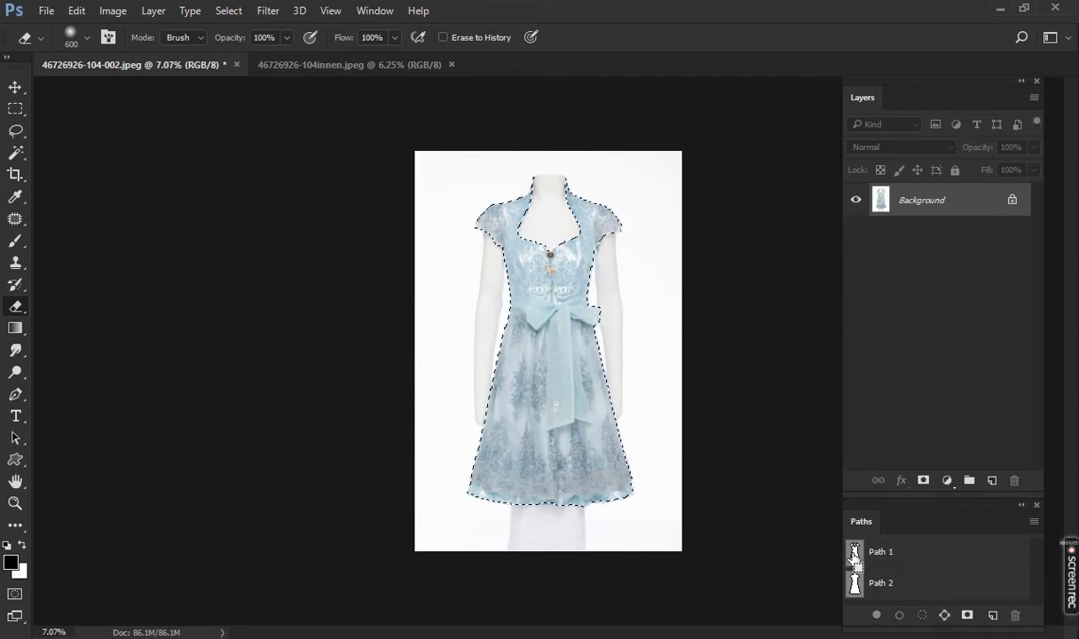
key("shift+F6")
key("Return")
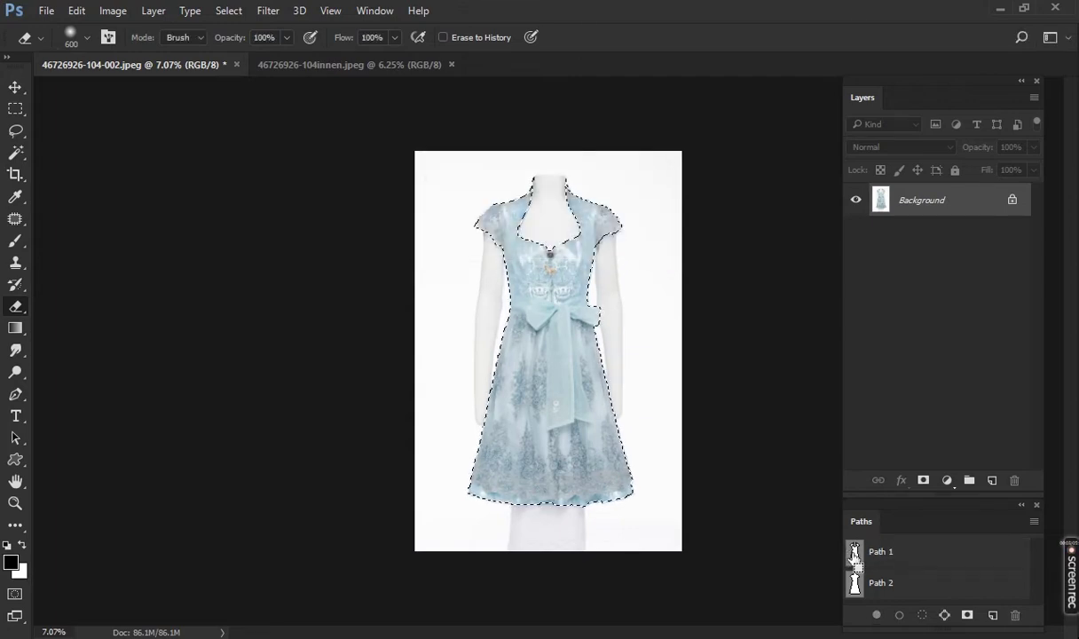
left_click_drag(964, 205, 992, 480)
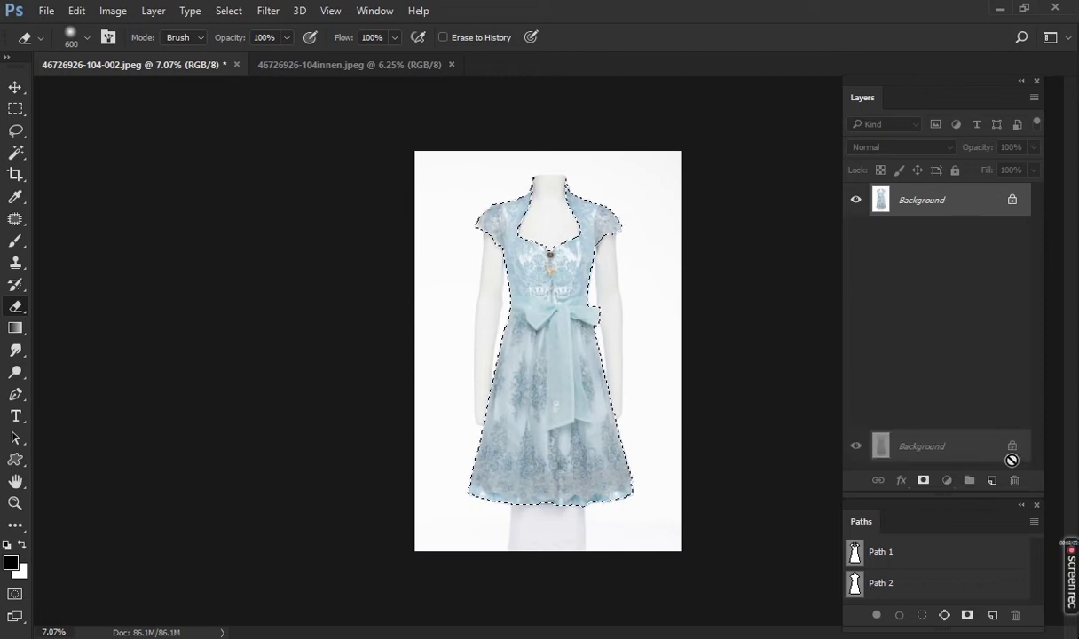
left_click(925, 482)
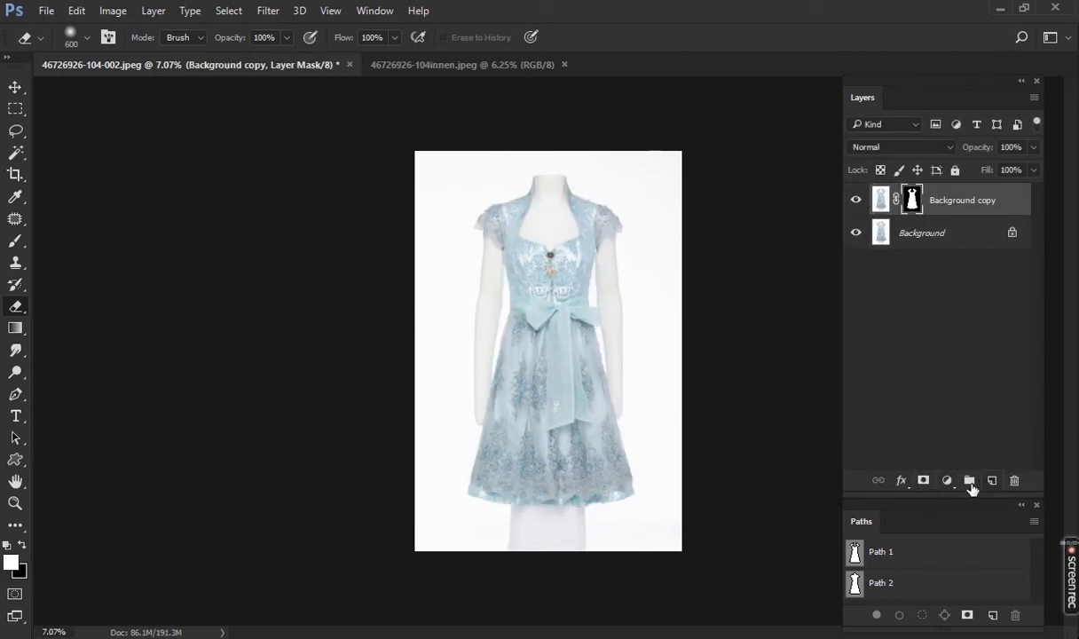
Add a white Solid Color fill layer beneath Background copy, keeping the copy active
left_click(946, 481)
left_click(896, 111)
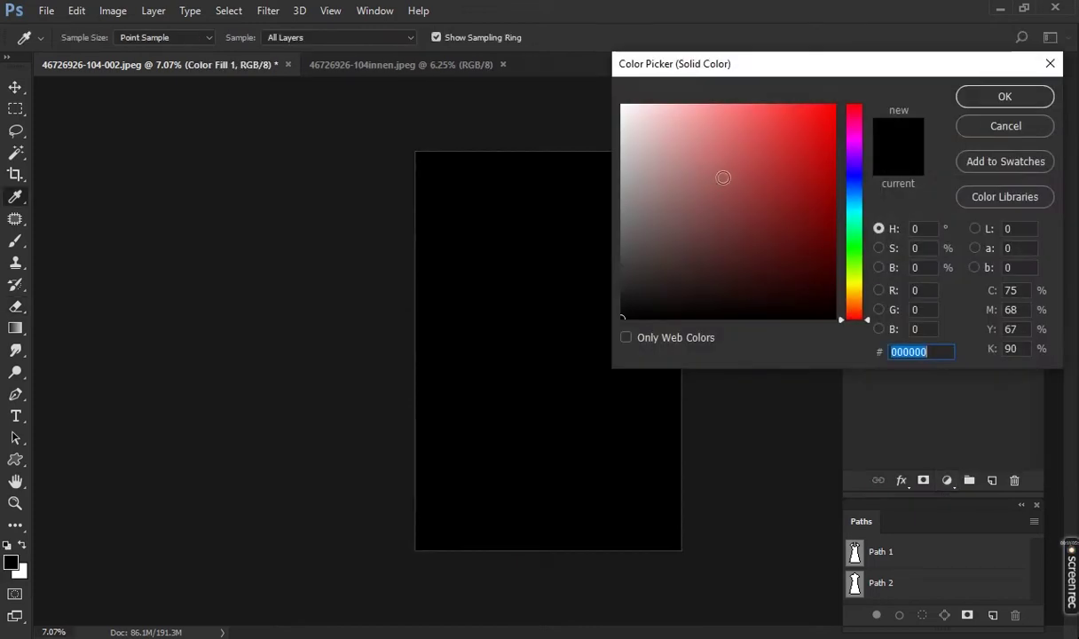
left_click(994, 96)
left_click_drag(941, 189, 988, 244)
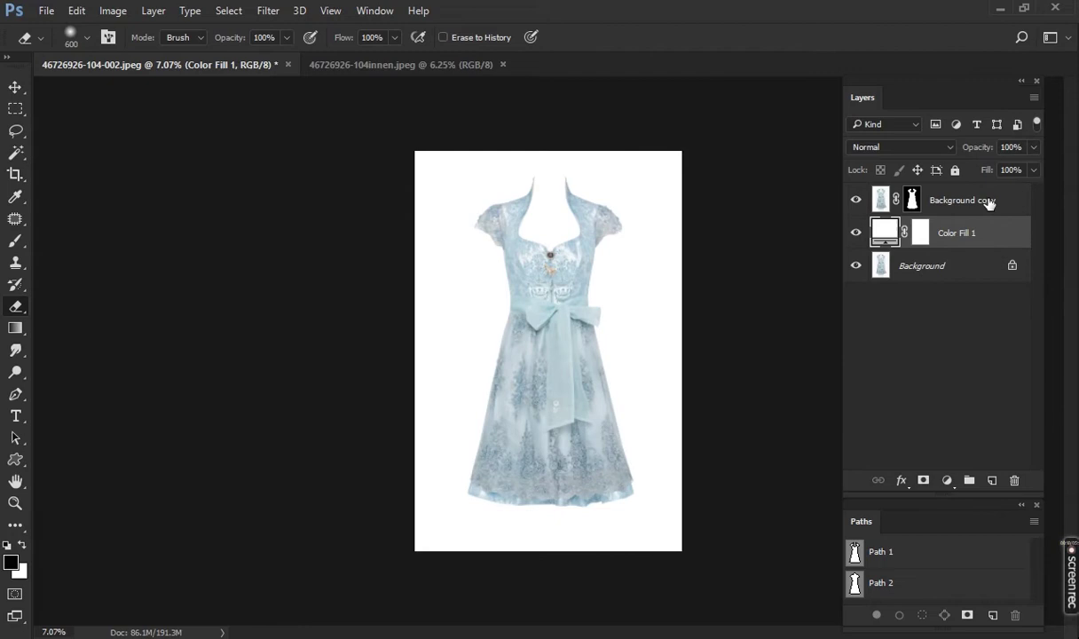
left_click(990, 203)
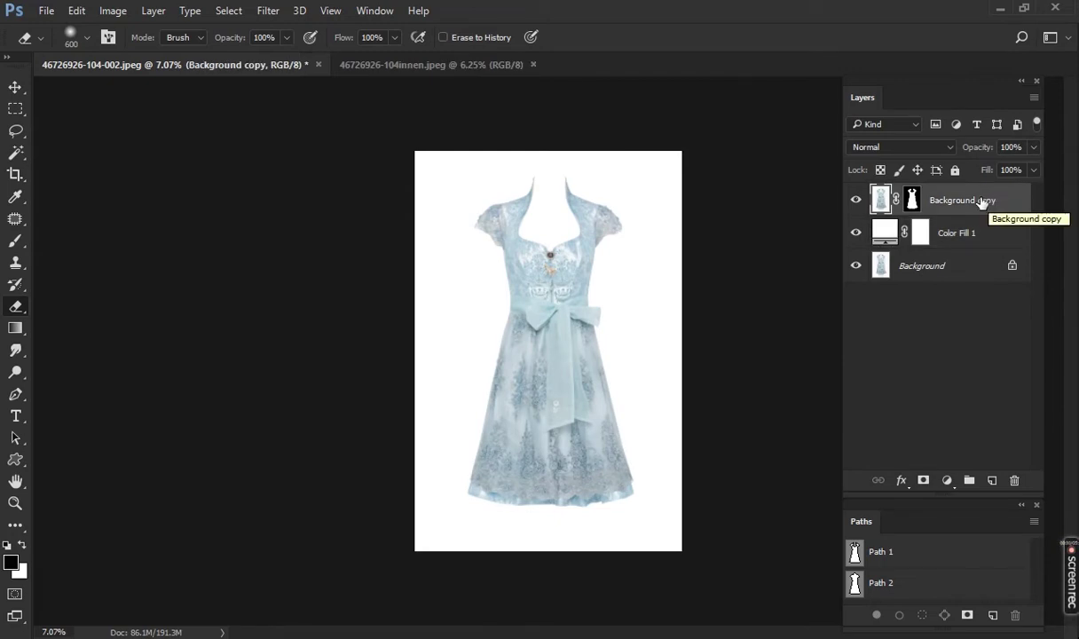
In the innen photo, marquee the collar and smooth its top edge with Liquify
key("ctrl+Tab")
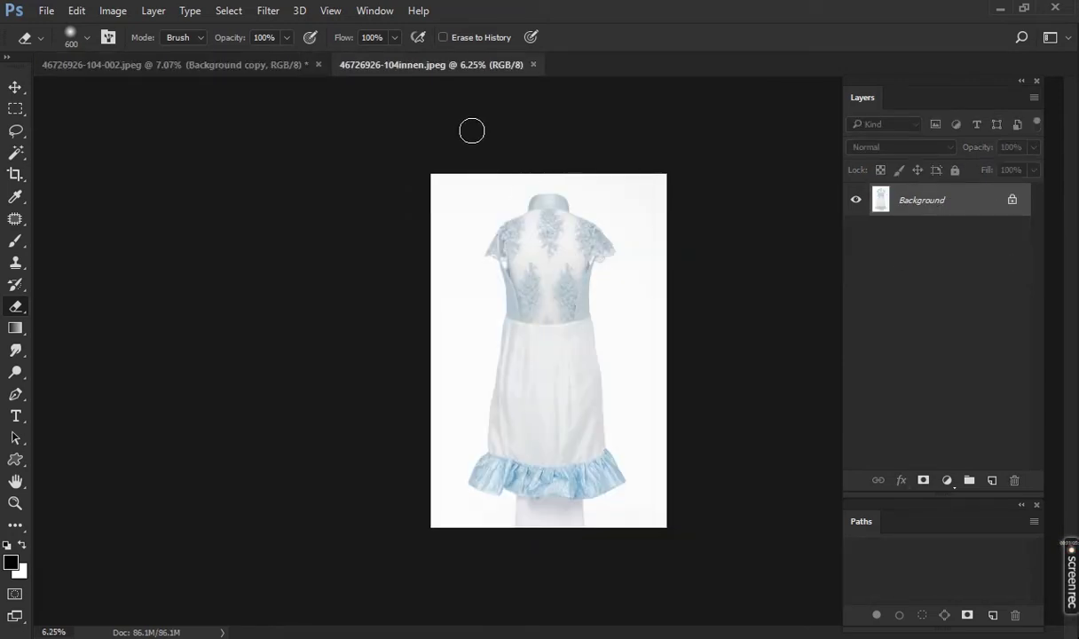
key("m")
scroll(532, 182, "up", 3)
scroll(532, 133, "up", 2)
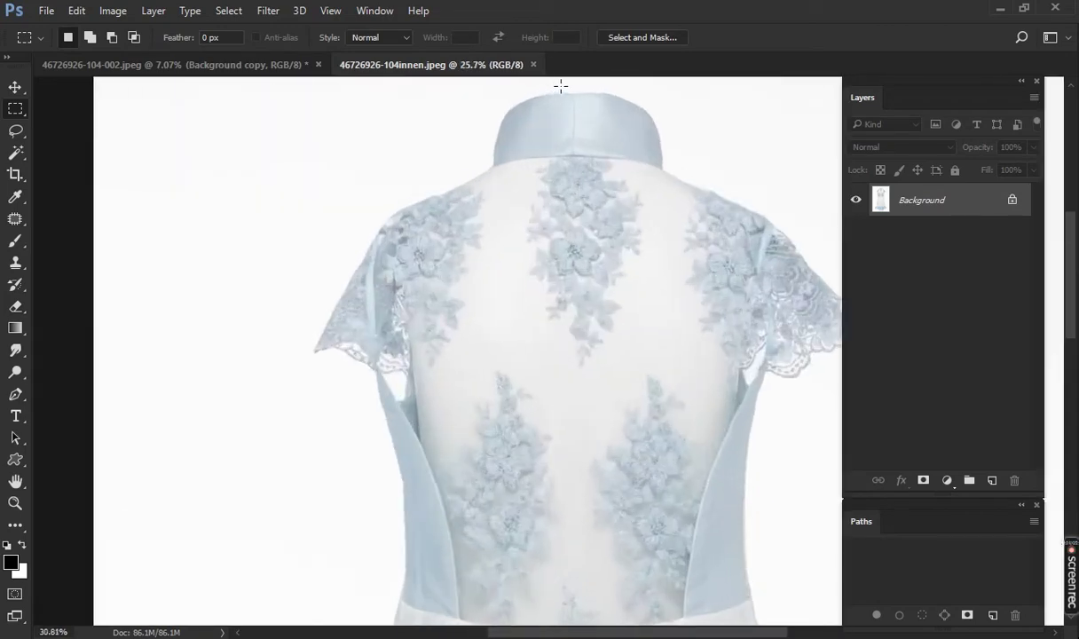
scroll(556, 133, "up", 3)
left_click_drag(552, 193, 413, 351)
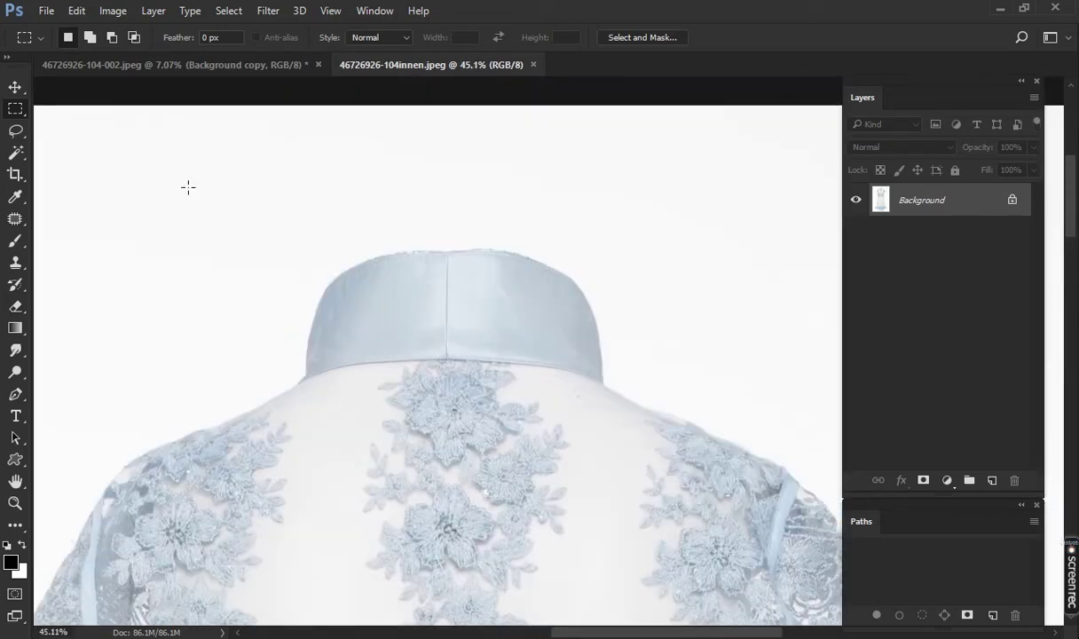
left_click_drag(182, 184, 702, 474)
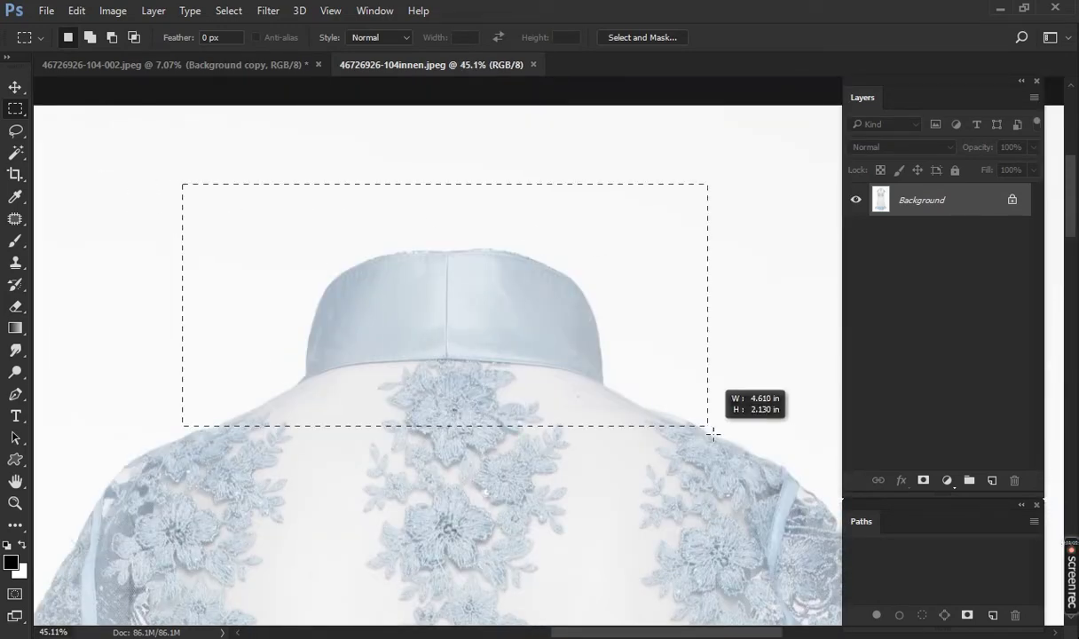
key("shift+ctrl+x")
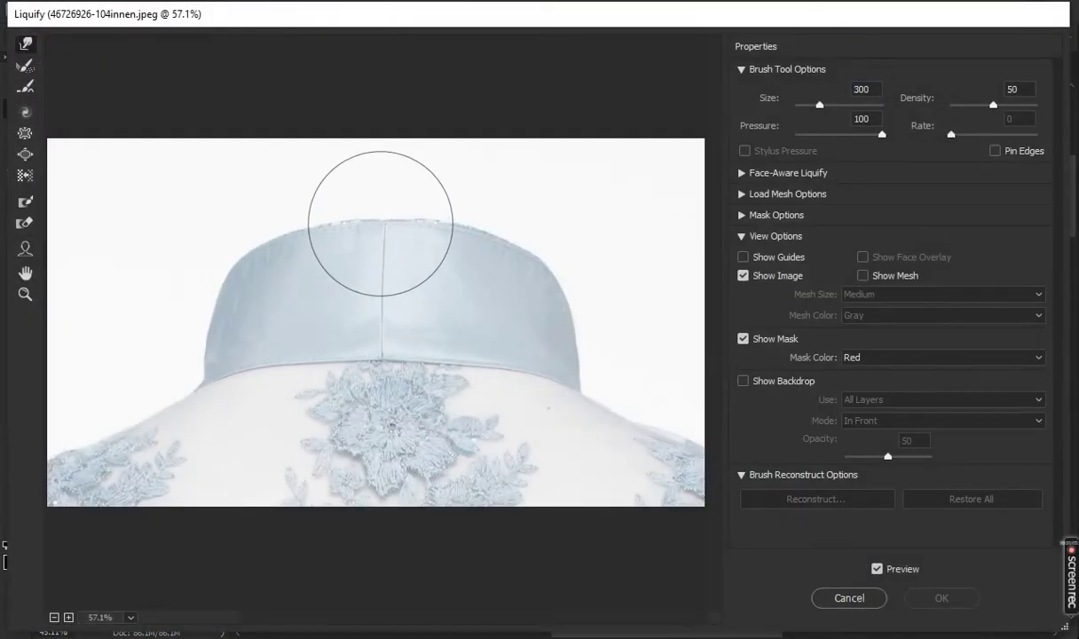
left_click_drag(377, 222, 389, 227)
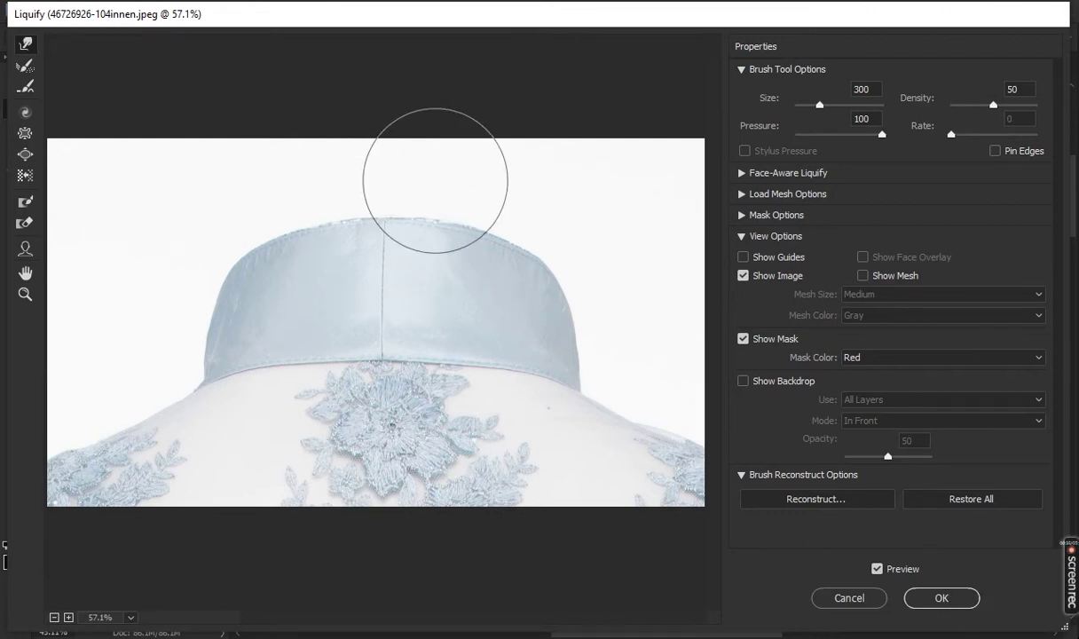
left_click(943, 599)
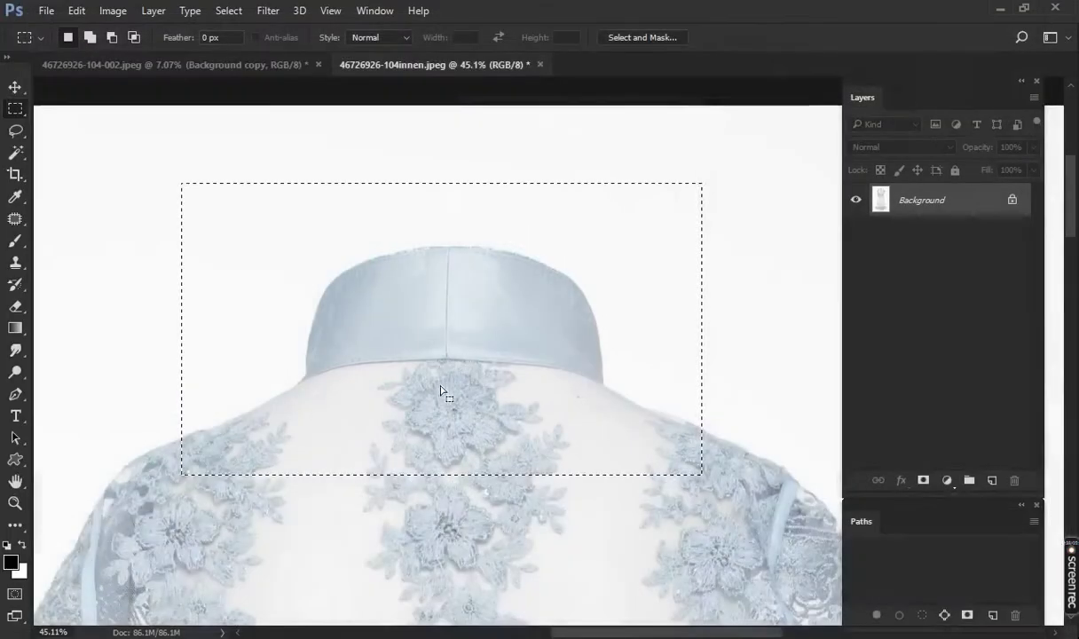
Replace the selection with a marquee around the collar and upper back panel
scroll(546, 353, "down", 4)
left_click(433, 292)
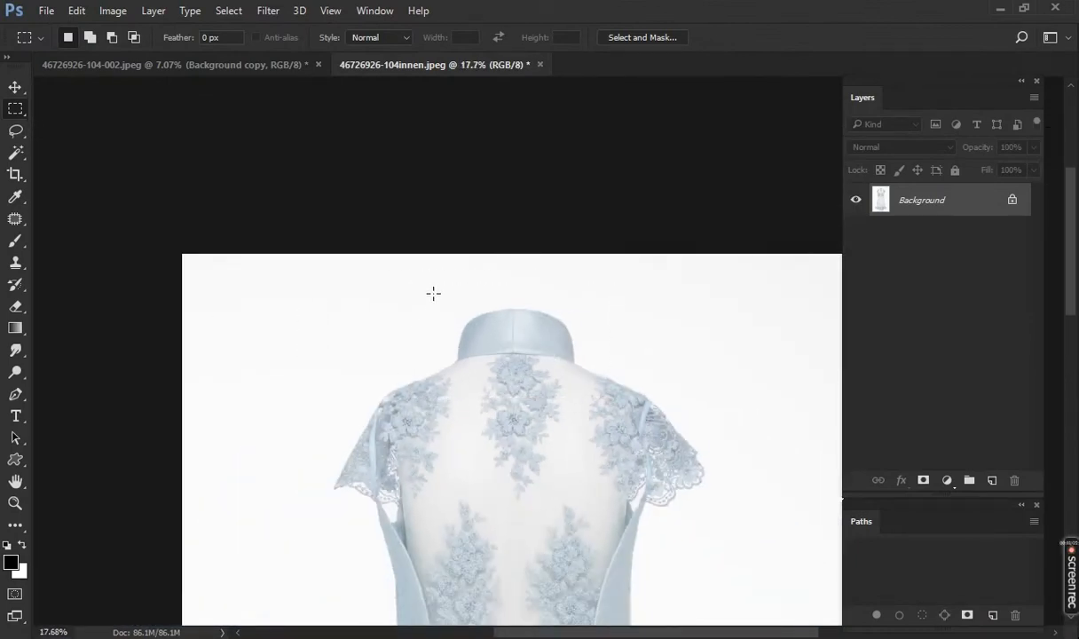
scroll(428, 291, "down", 2)
left_click_drag(397, 278, 579, 561)
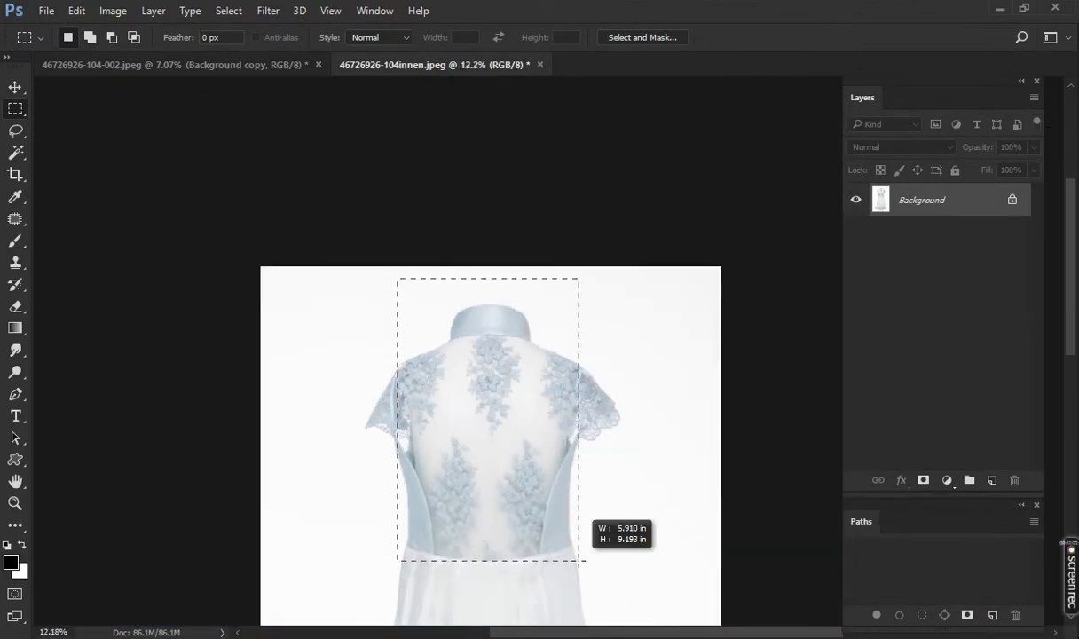
Paste the inner back as Layer 1, move it onto the bodice and behind the dress
key("ctrl+Tab")
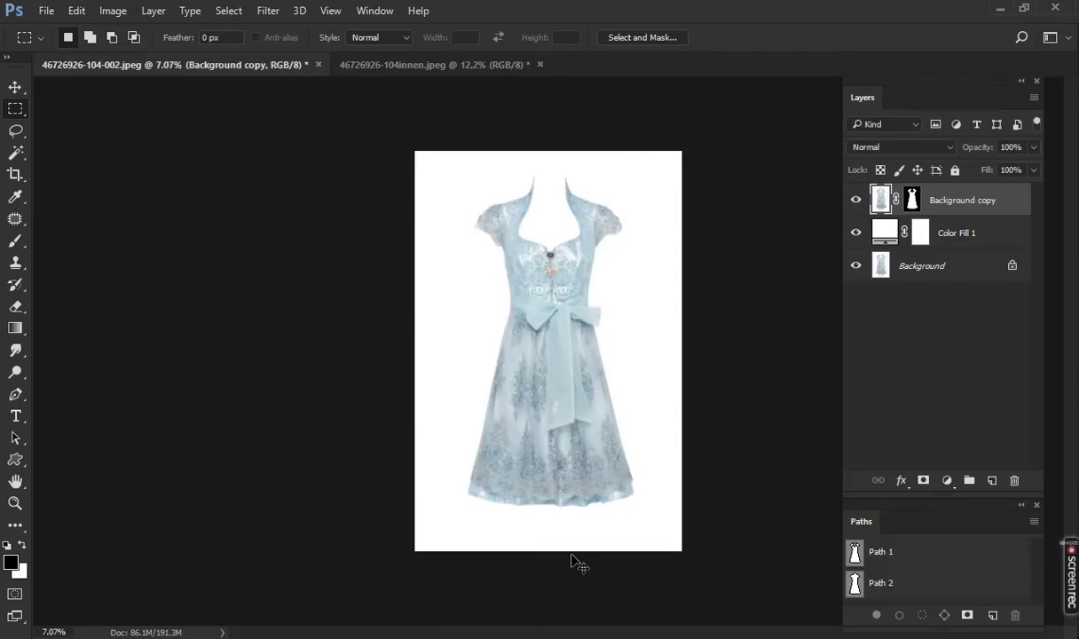
key("ctrl+v")
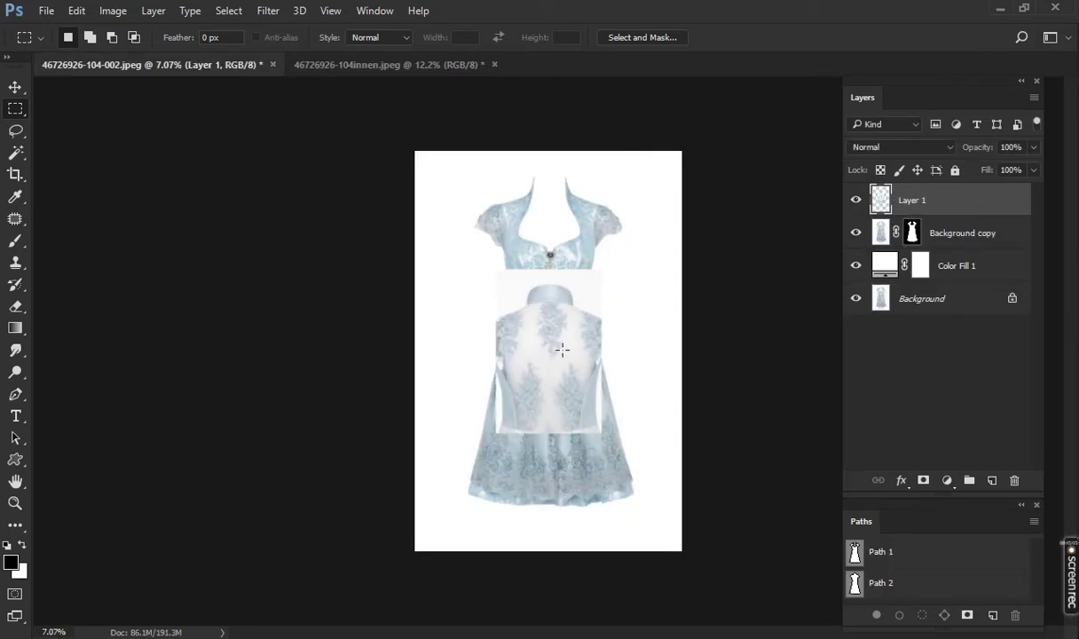
key("ctrl+t")
left_click_drag(587, 415, 580, 309)
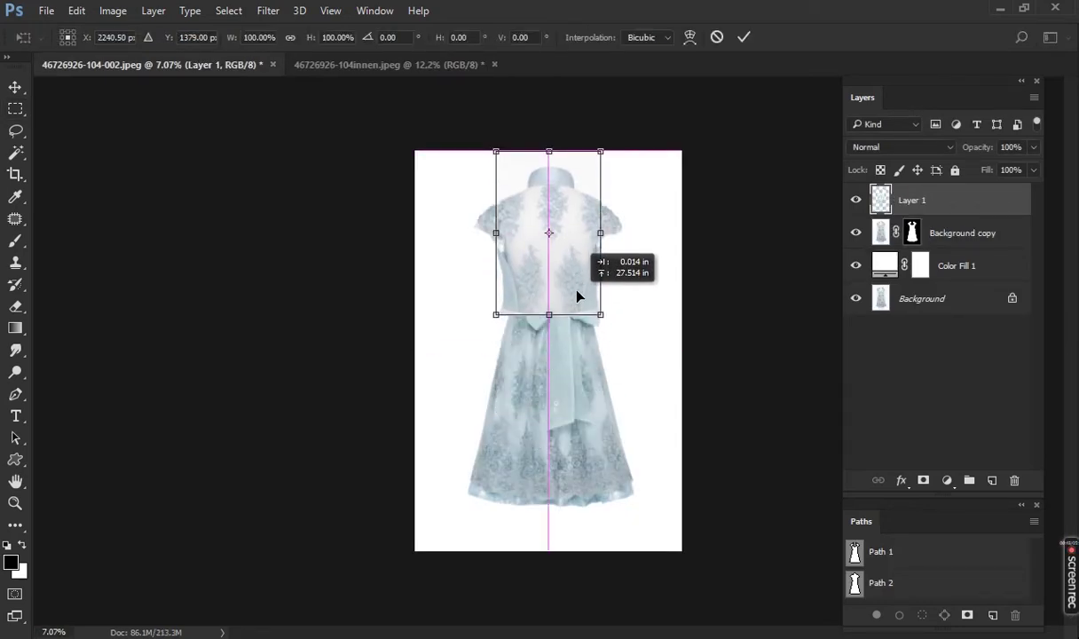
key("Return")
key("ctrl+bracketleft")
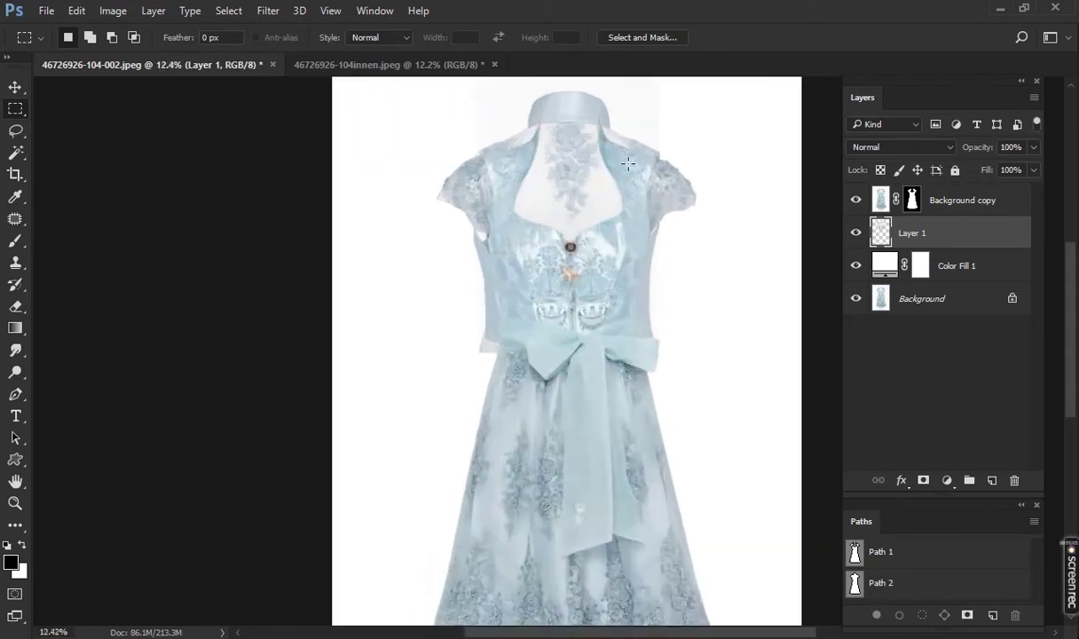
scroll(533, 284, "up", 3)
scroll(497, 302, "up", 3)
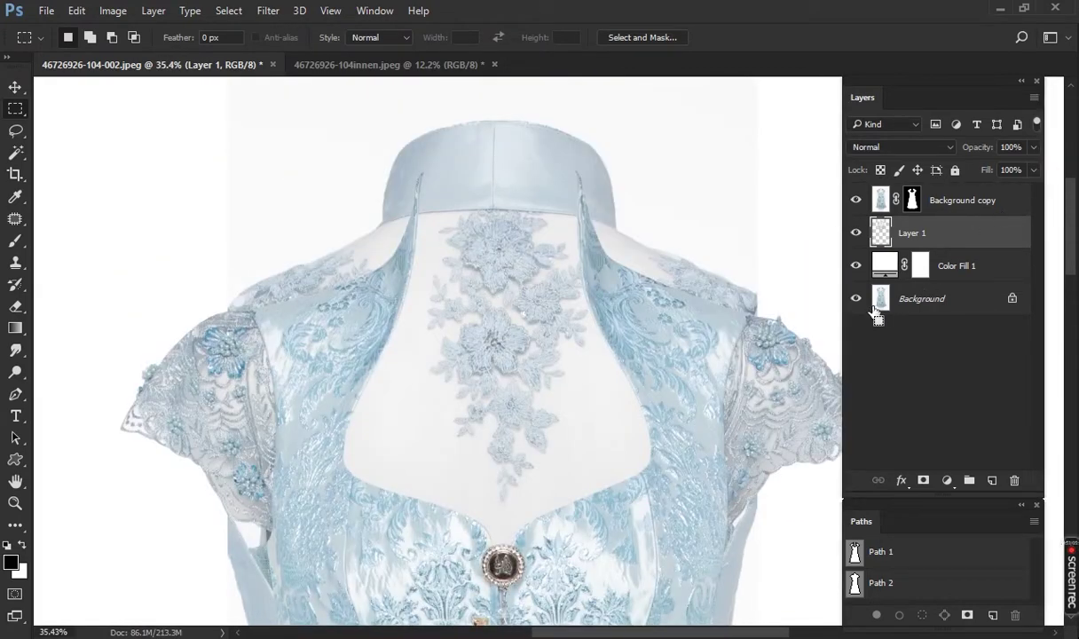
Shift and warp Layer 1 to fill the neck opening, then show Path 2
key("ctrl+t")
mouse_move(557, 205)
left_mouse_down()
mouse_move(567, 185)
mouse_move(533, 288)
left_mouse_up()
scroll(573, 195, "up", 5)
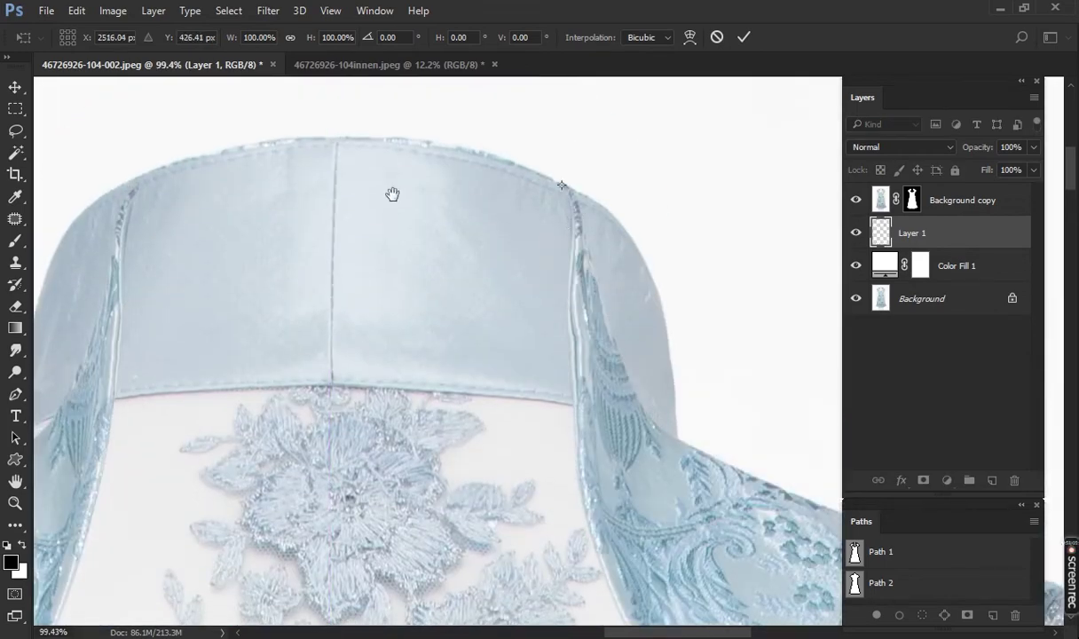
left_click_drag(392, 193, 642, 127)
left_click(691, 37)
scroll(430, 253, "down", 3)
scroll(421, 238, "down", 1)
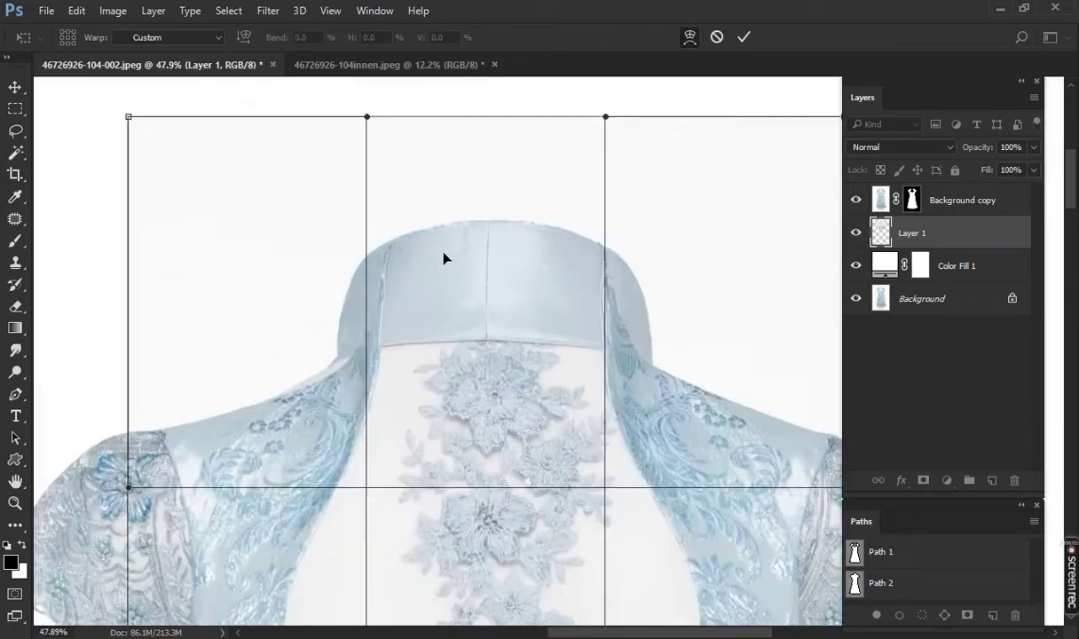
scroll(420, 239, "down", 2)
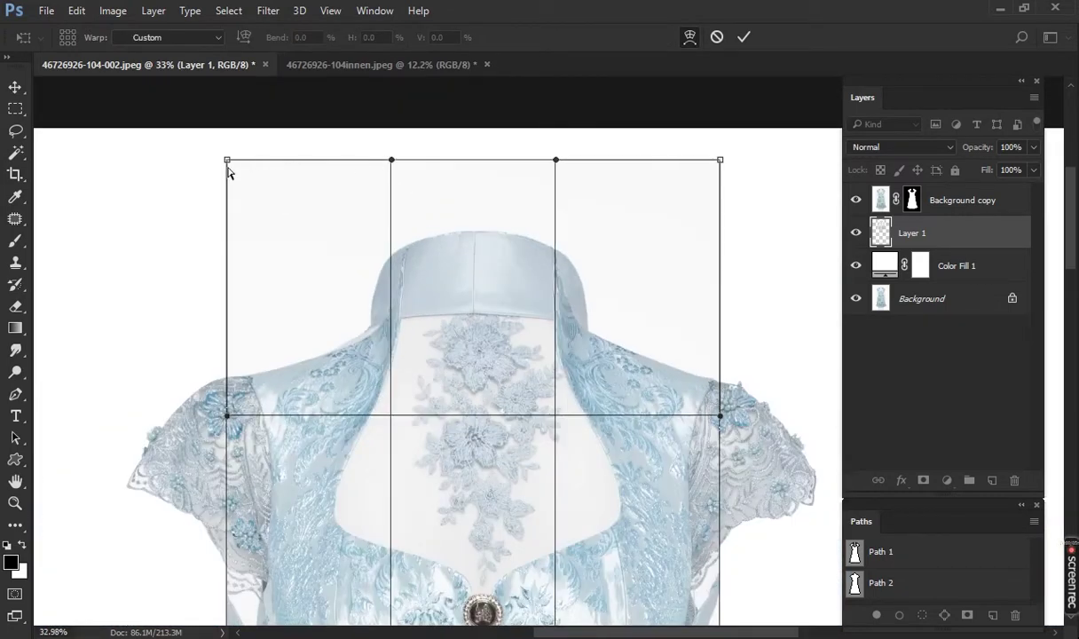
left_click_drag(228, 164, 230, 170)
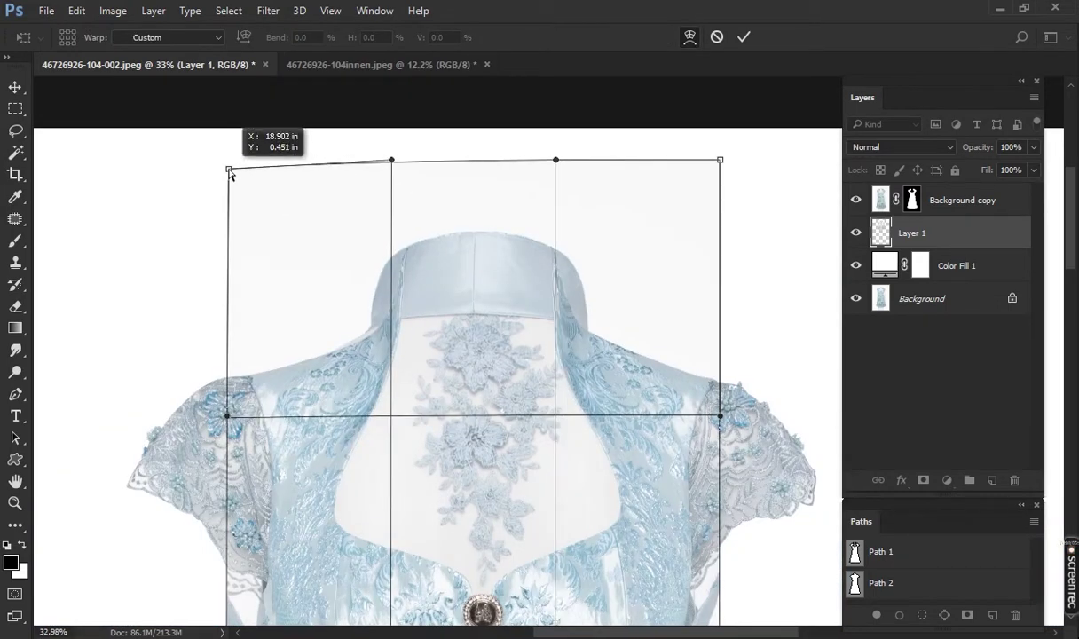
key("m")
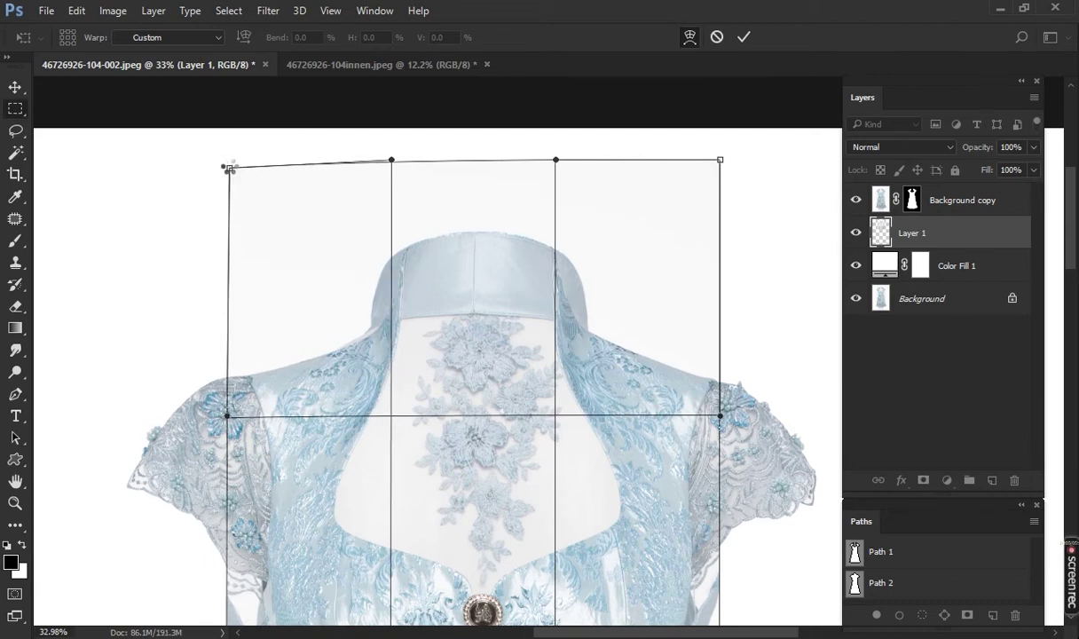
key("Return")
left_click(854, 582)
Delete Path 2's top anchors using a marquee selection
scroll(428, 277, "up", 3)
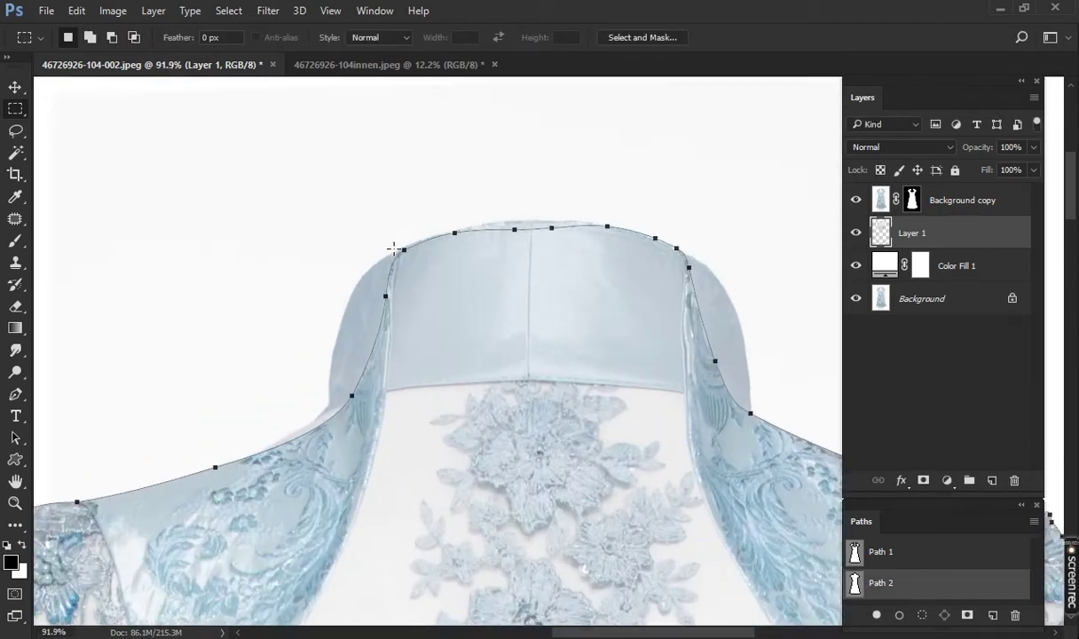
scroll(429, 277, "up", 2)
left_click_drag(721, 253, 504, 275)
key("p")
scroll(334, 316, "down", 3)
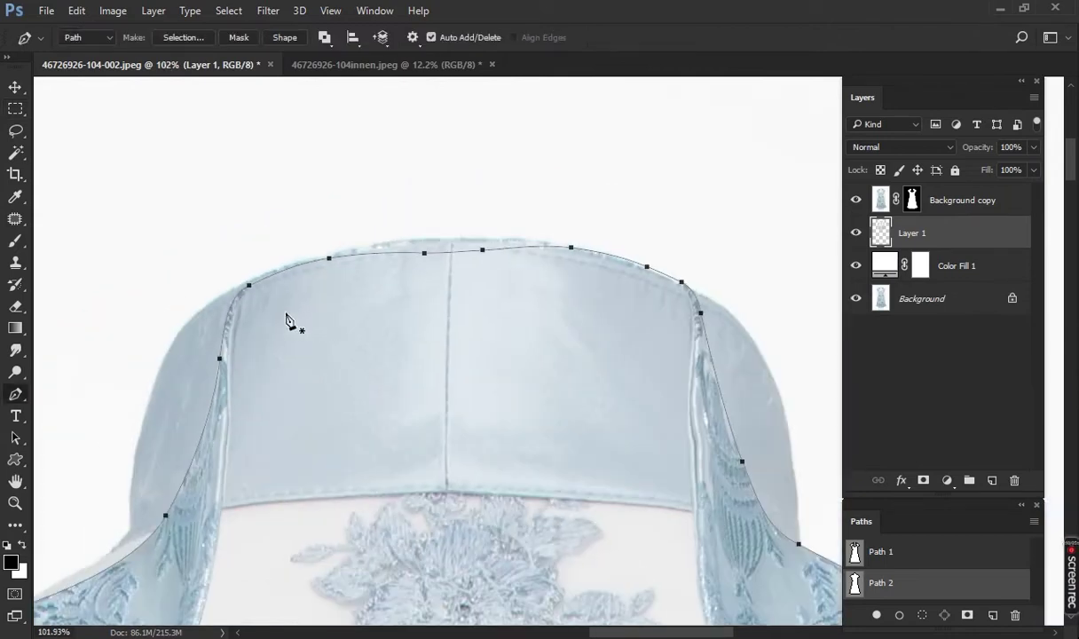
left_click_drag(159, 208, 766, 297)
key("Delete")
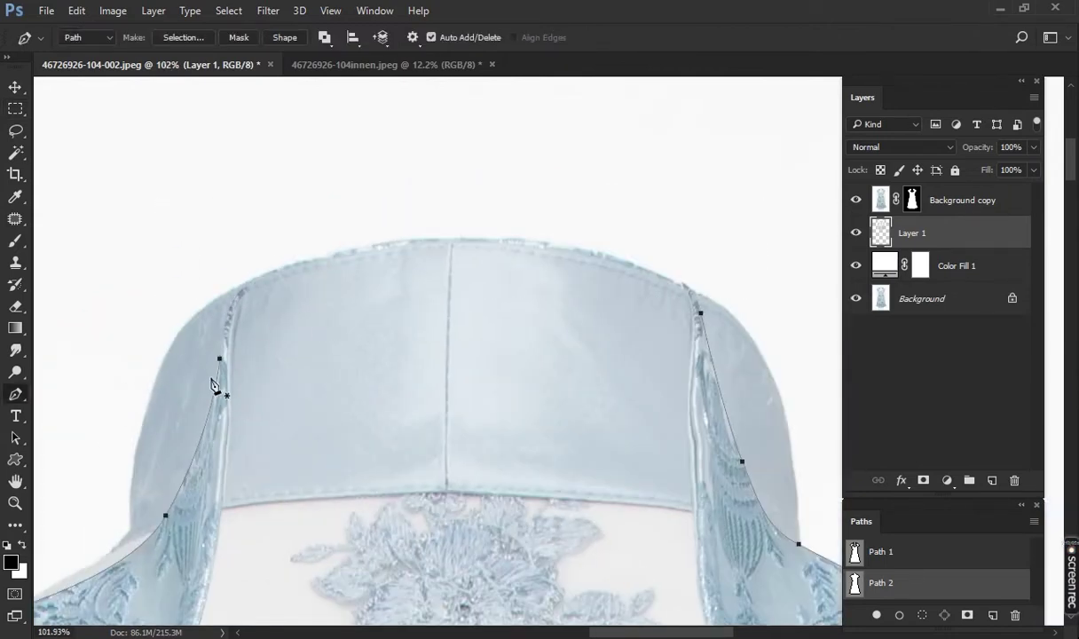
Re-trace Path 2 partway up the collar's left edge, then hide the path and select Layer 1
scroll(221, 365, "up", 3)
left_click(223, 362)
left_click(250, 234)
key("ctrl+z")
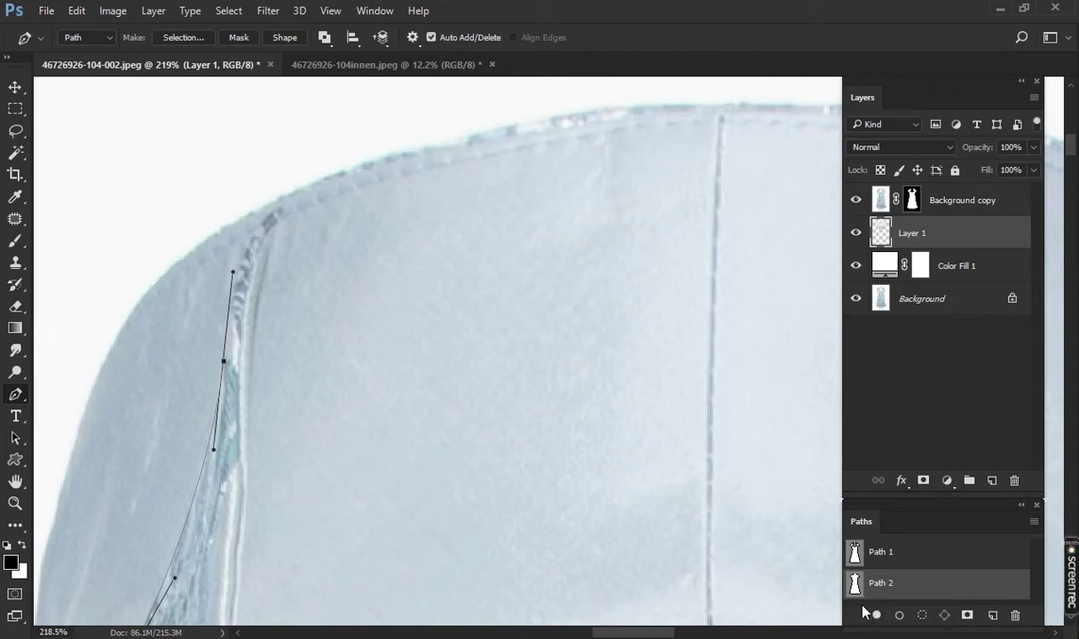
left_click_drag(940, 498, 943, 449)
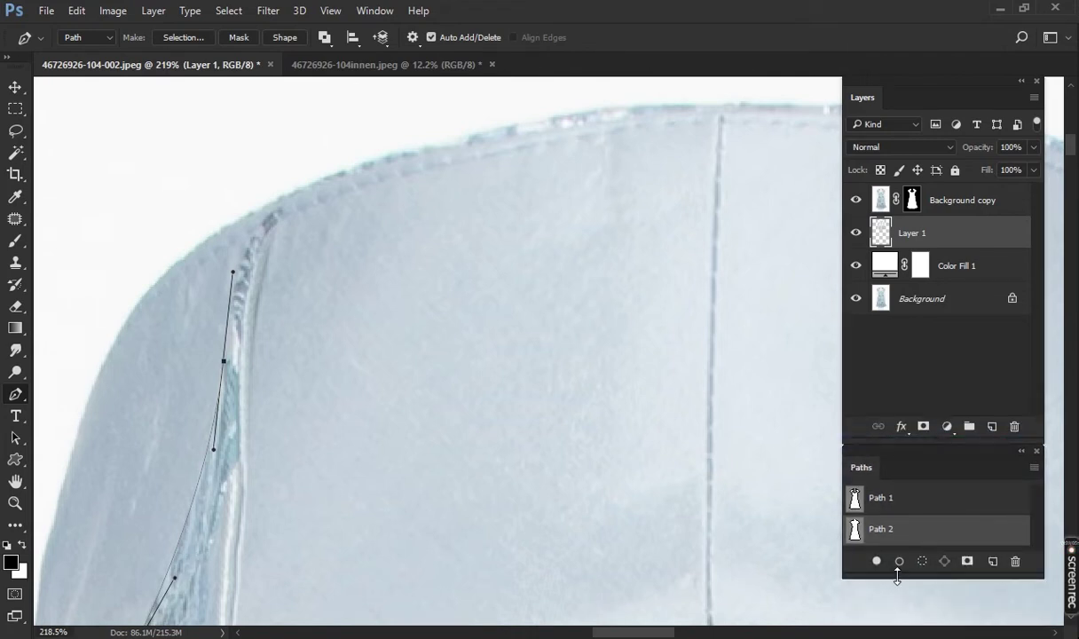
left_click_drag(898, 577, 898, 611)
left_click(895, 568)
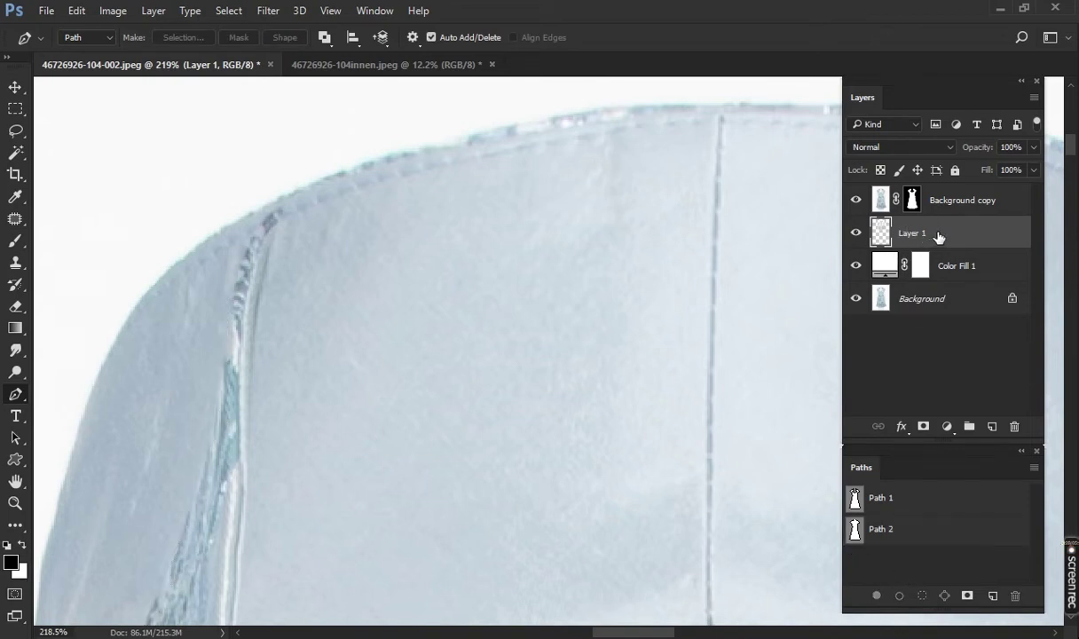
Warp Layer 1 with the pivot moved up, bending its top-left corner slightly down
key("ctrl+t")
scroll(662, 286, "down", 4, "alt")
scroll(662, 286, "down", 4, "alt")
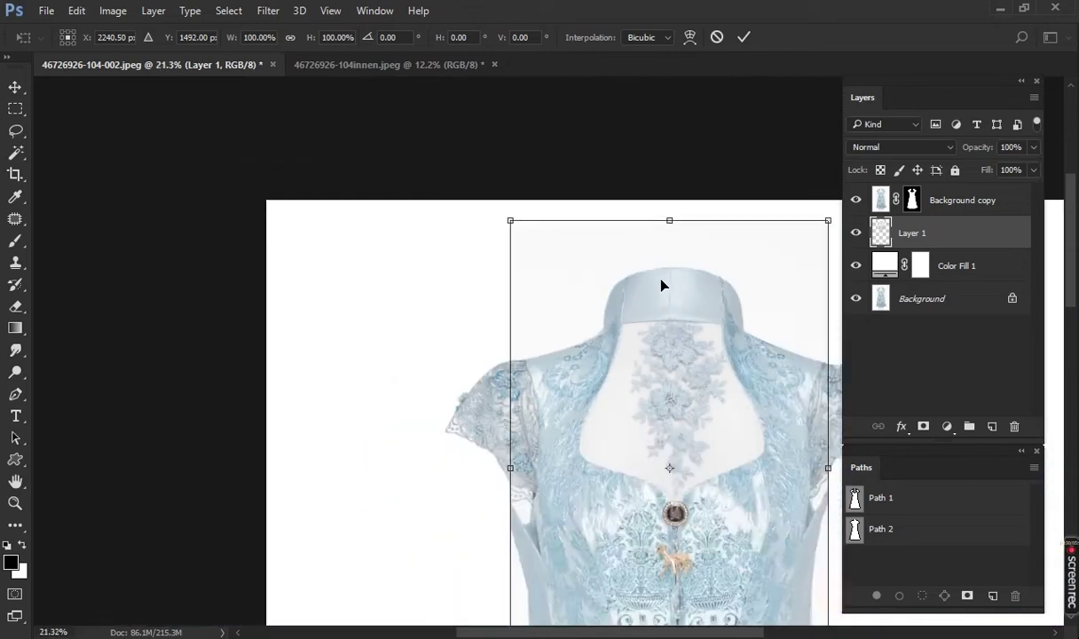
scroll(688, 376, "up", 2, "alt")
left_click_drag(658, 529, 739, 215)
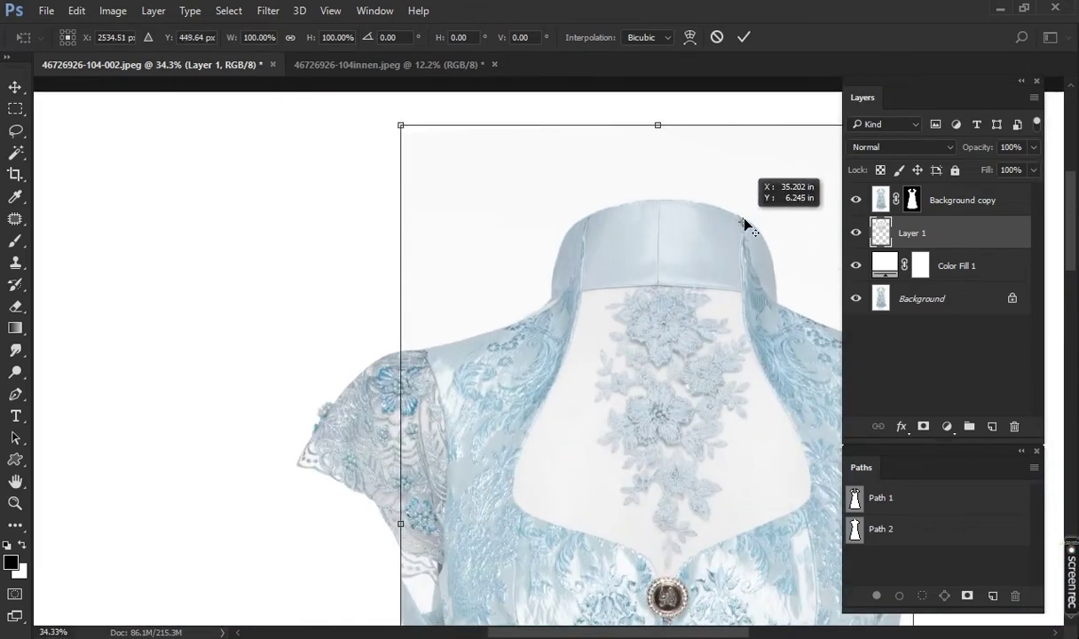
left_click(690, 38)
left_click_drag(401, 130, 401, 136)
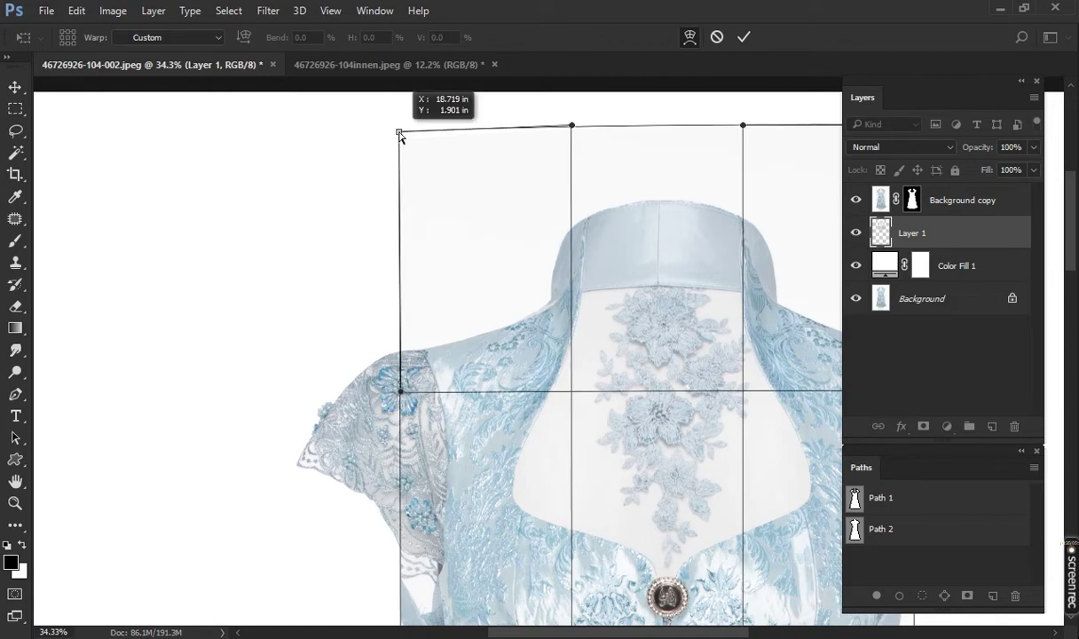
Extend Path 2 with curved anchors along the collar top and close it
key("p")
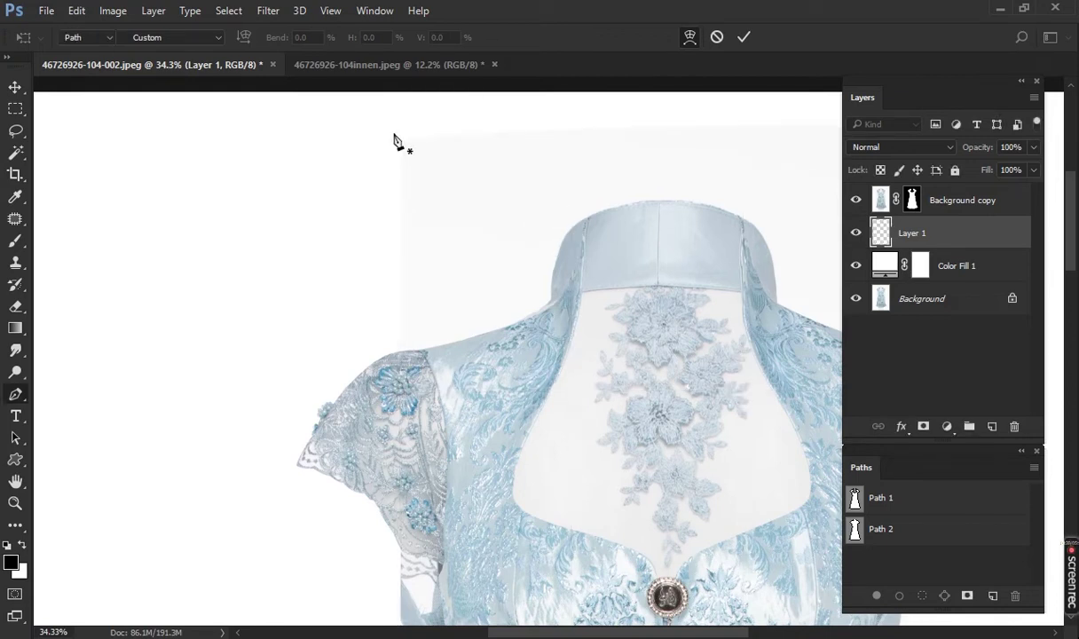
left_click(872, 531)
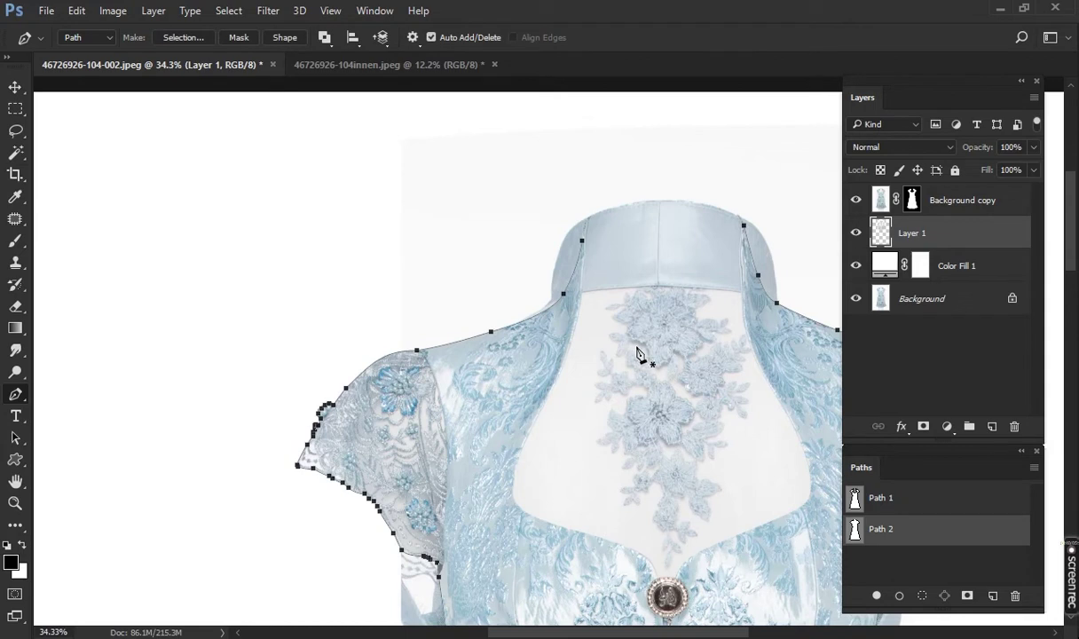
scroll(482, 230, "up", 5)
scroll(679, 258, "up", 3)
left_click(682, 277)
mouse_move(738, 126)
left_mouse_down()
mouse_move(477, 300)
mouse_move(589, 233)
left_mouse_up()
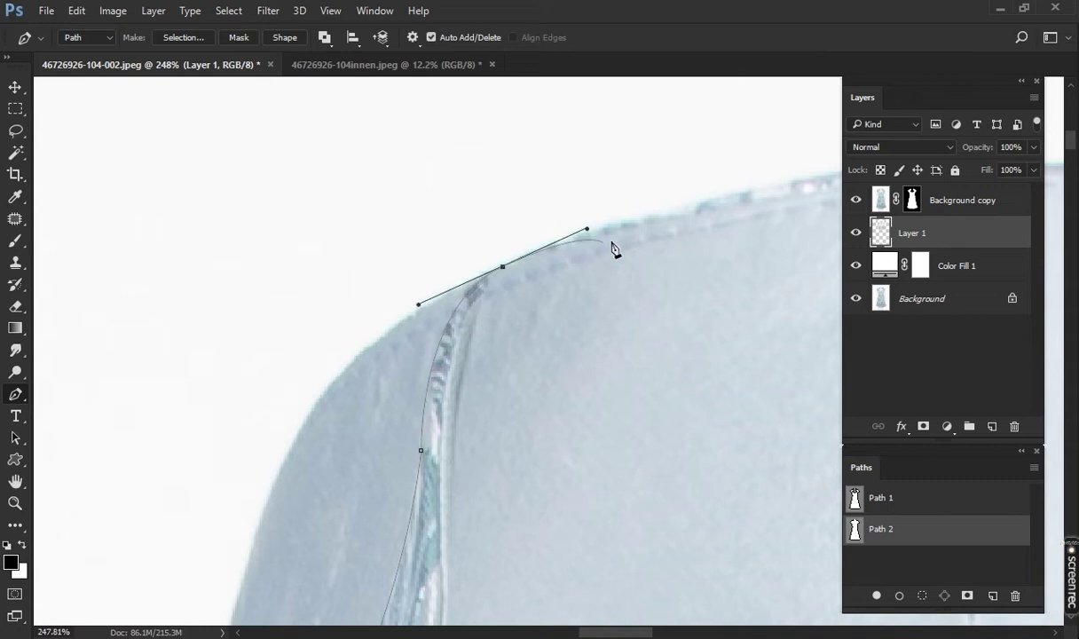
left_click_drag(766, 202, 357, 258)
mouse_move(515, 225)
left_mouse_down()
mouse_move(655, 216)
mouse_move(220, 219)
left_mouse_up()
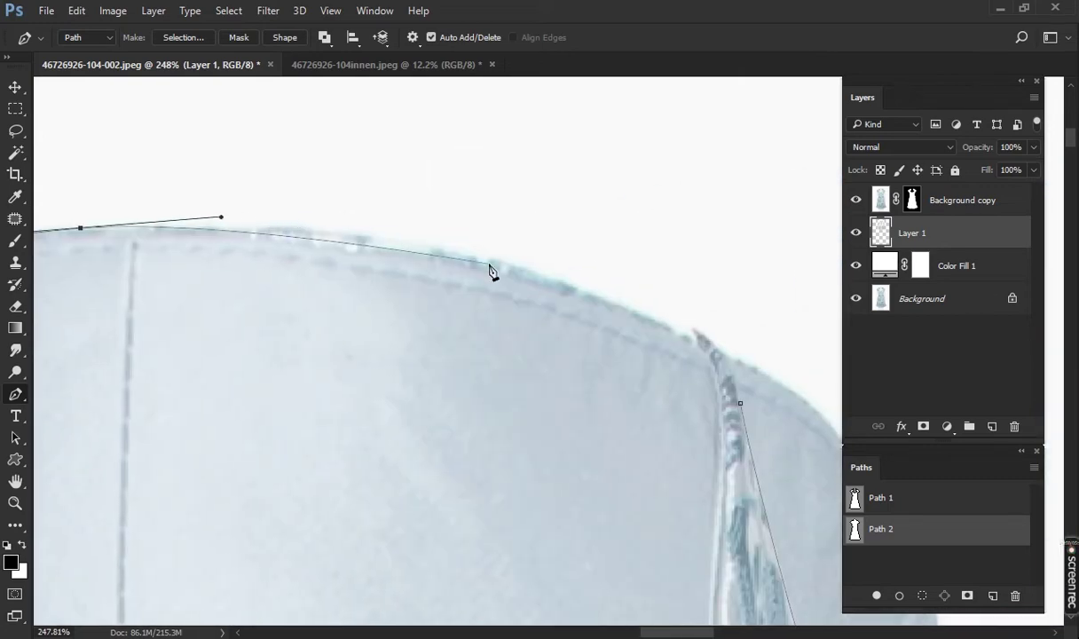
left_click_drag(523, 266, 604, 296)
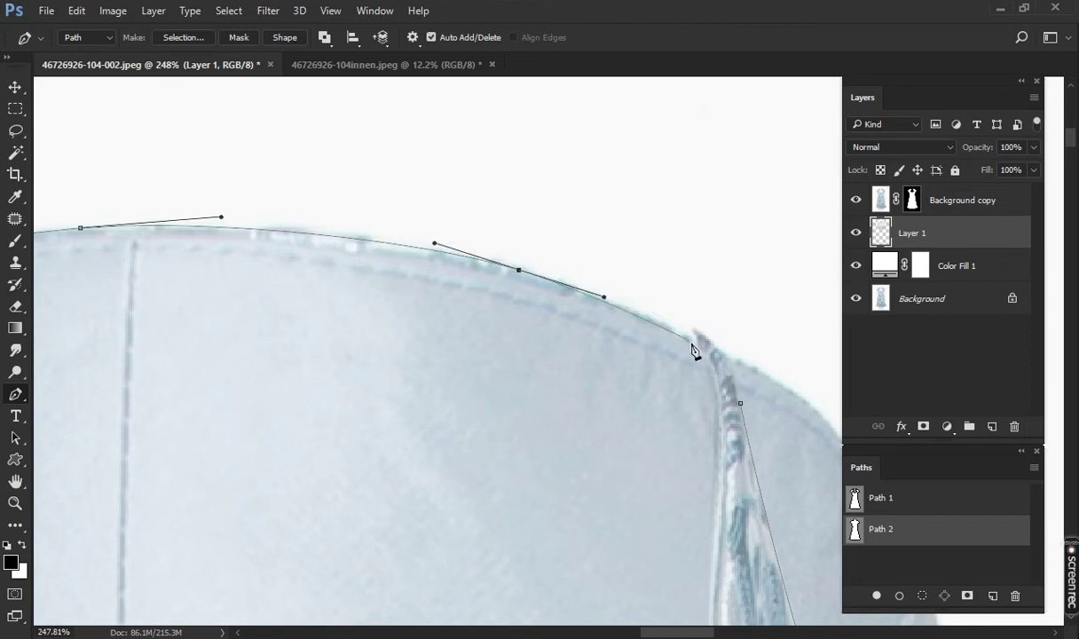
left_click_drag(741, 404, 752, 480)
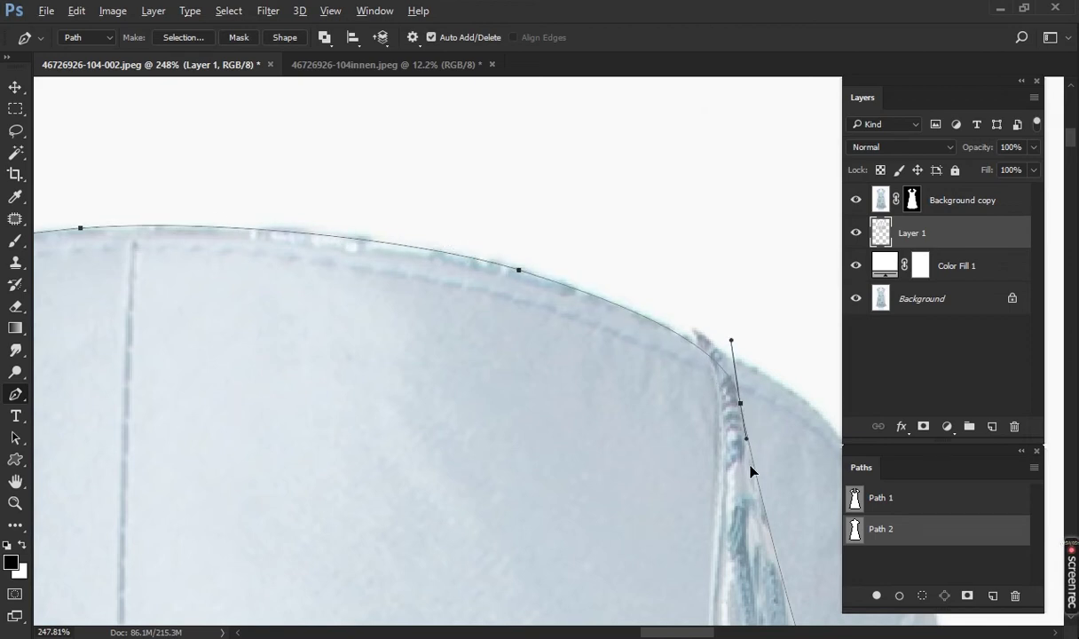
Load Path 2 as a selection and feather it
scroll(515, 344, "down", 2)
scroll(522, 343, "down", 3)
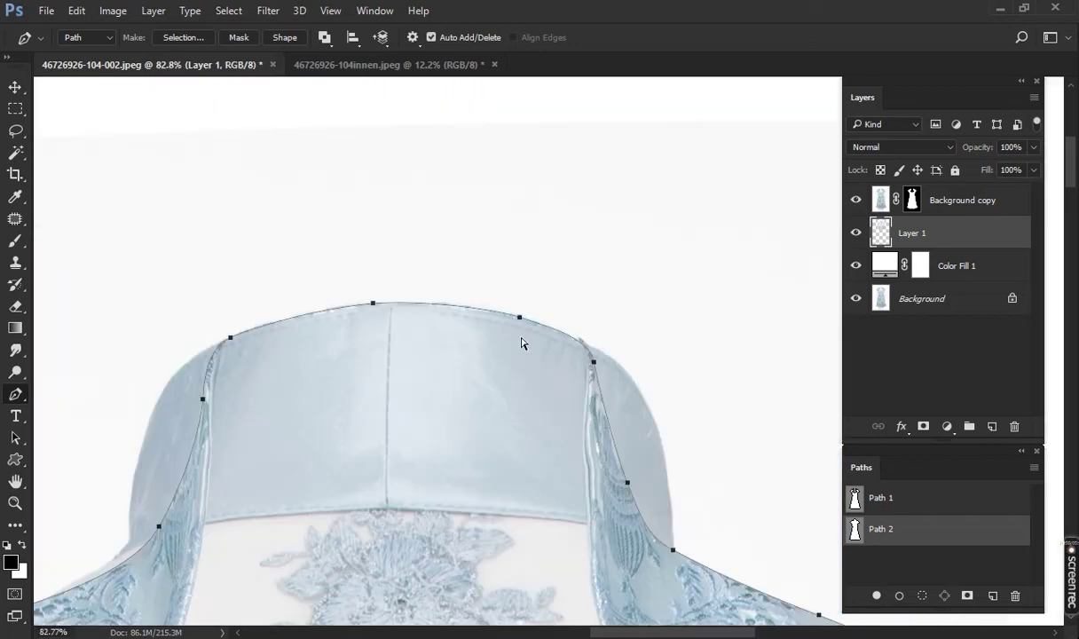
scroll(522, 344, "down", 8)
key("ctrl+Return")
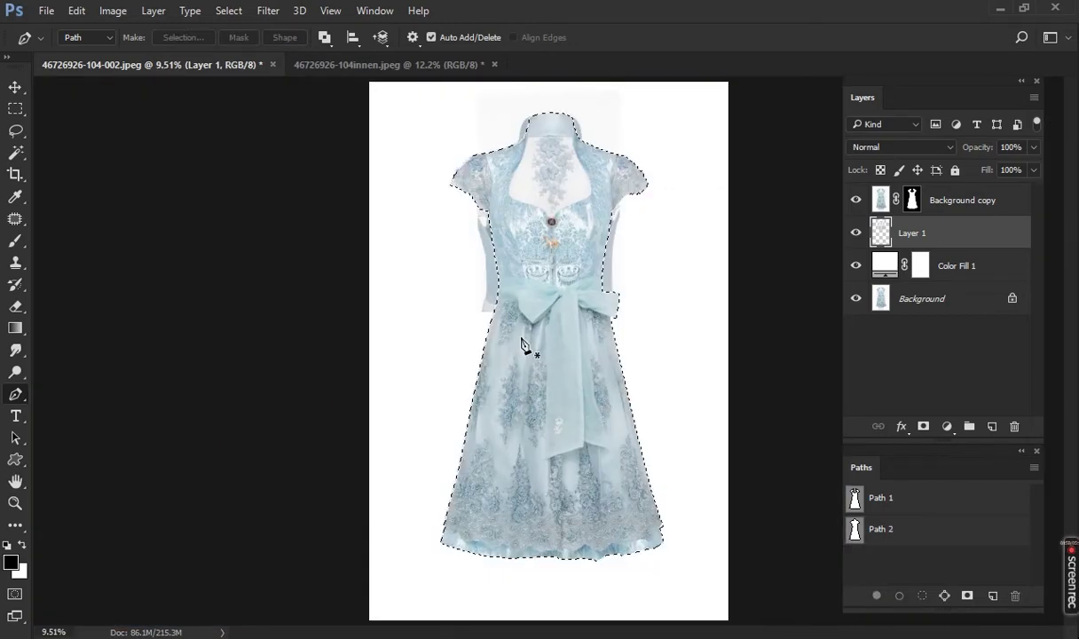
key("shift+F6")
key("Return")
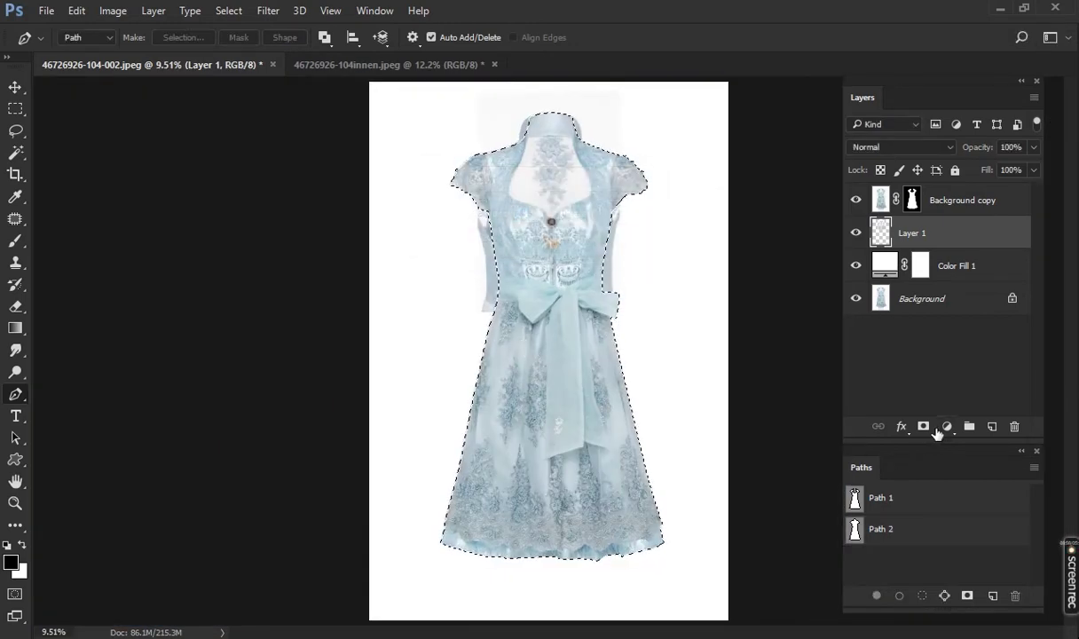
Mask Layer 1 to the selection, load the collar path, and view Background copy's mask alone
left_click(923, 426)
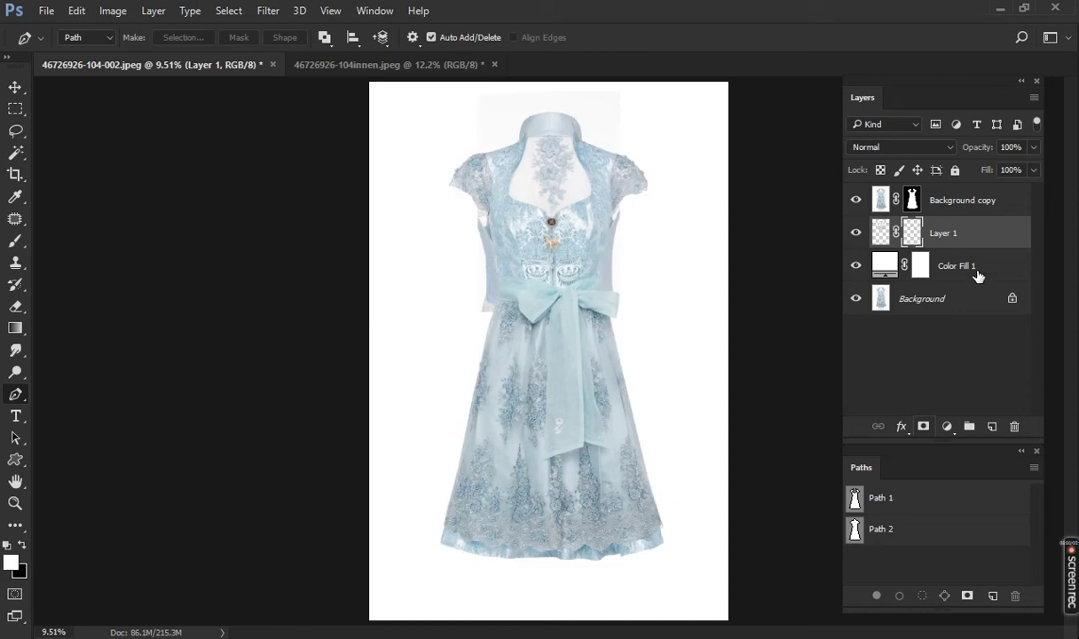
left_click(976, 200, "shift")
scroll(542, 115, "up", 5)
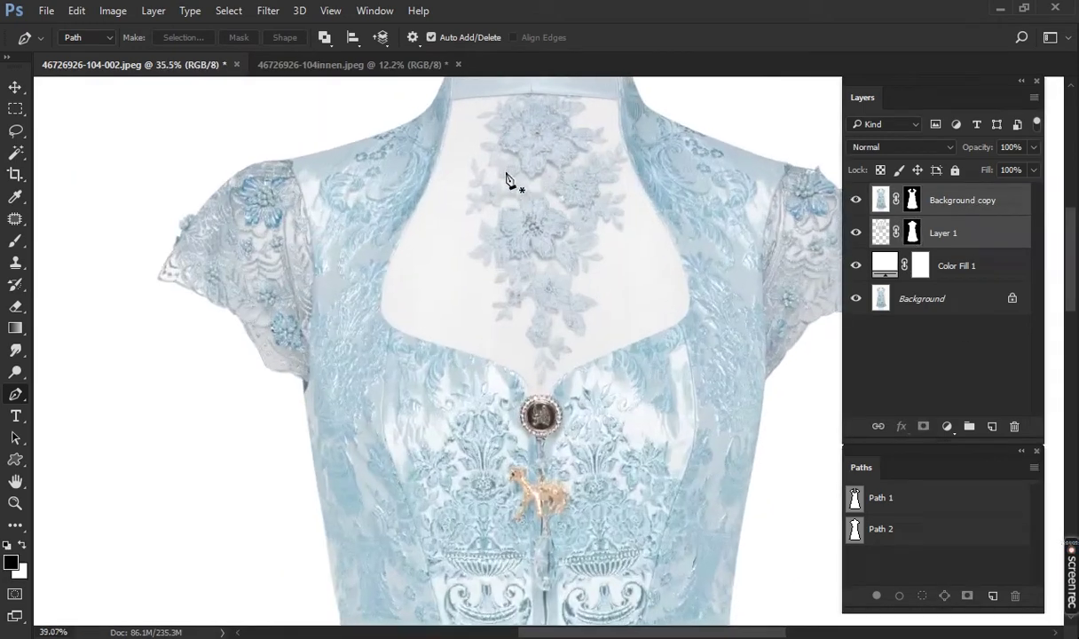
scroll(506, 230, "up", 2)
scroll(532, 213, "up", 2)
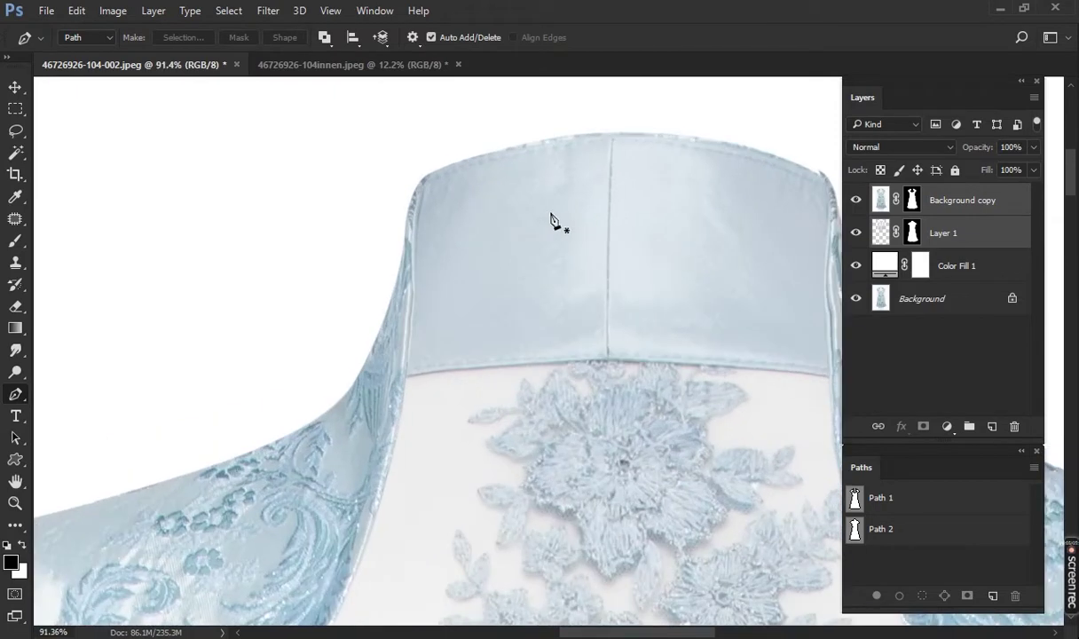
scroll(559, 235, "up", 1)
left_click(855, 499, "ctrl")
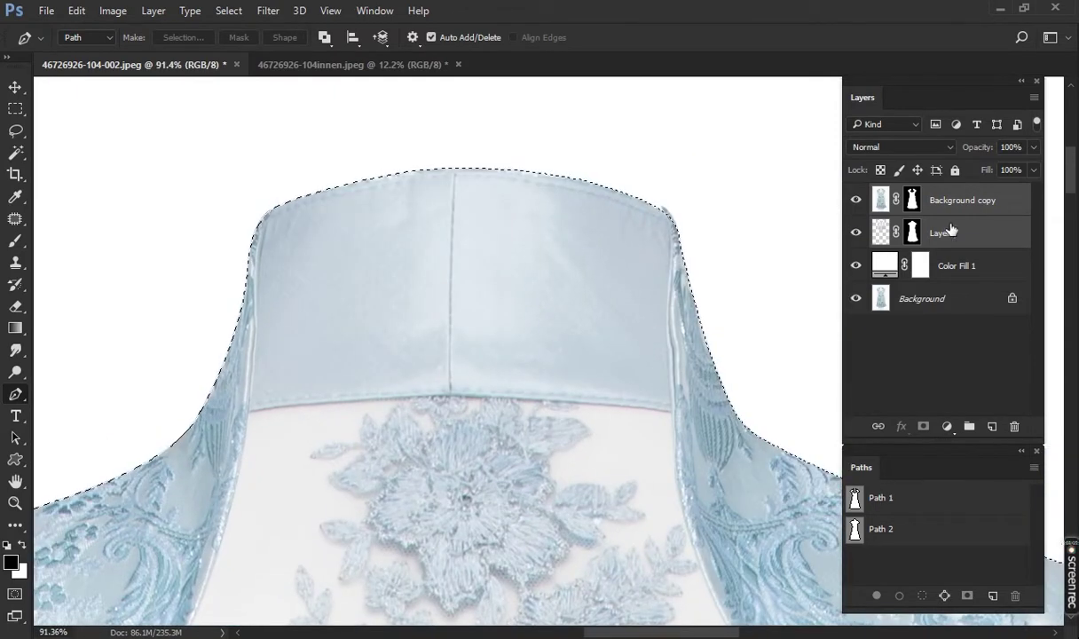
right_click(912, 200)
key("Escape")
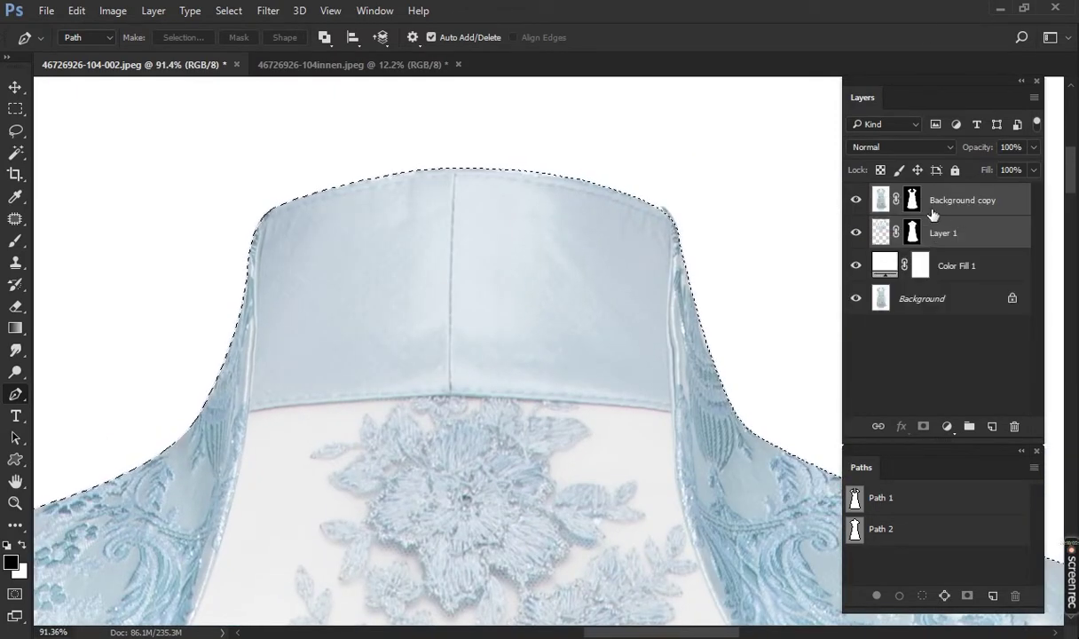
left_click(914, 201, "alt")
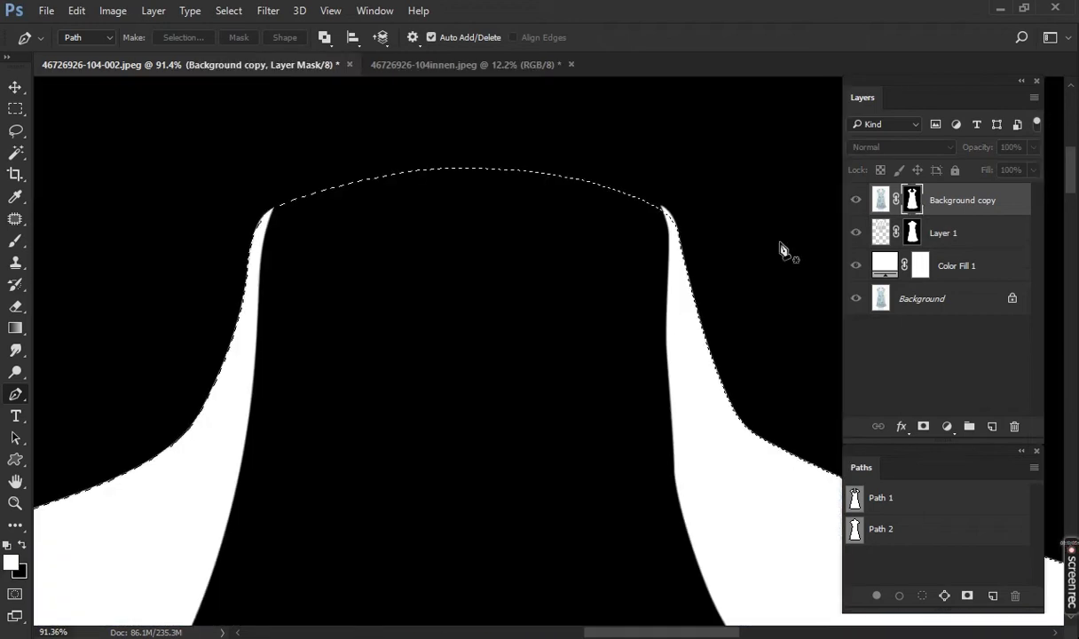
Ready a black 52%-opacity brush and return to the full-colour dress, fitted on screen
key("b")
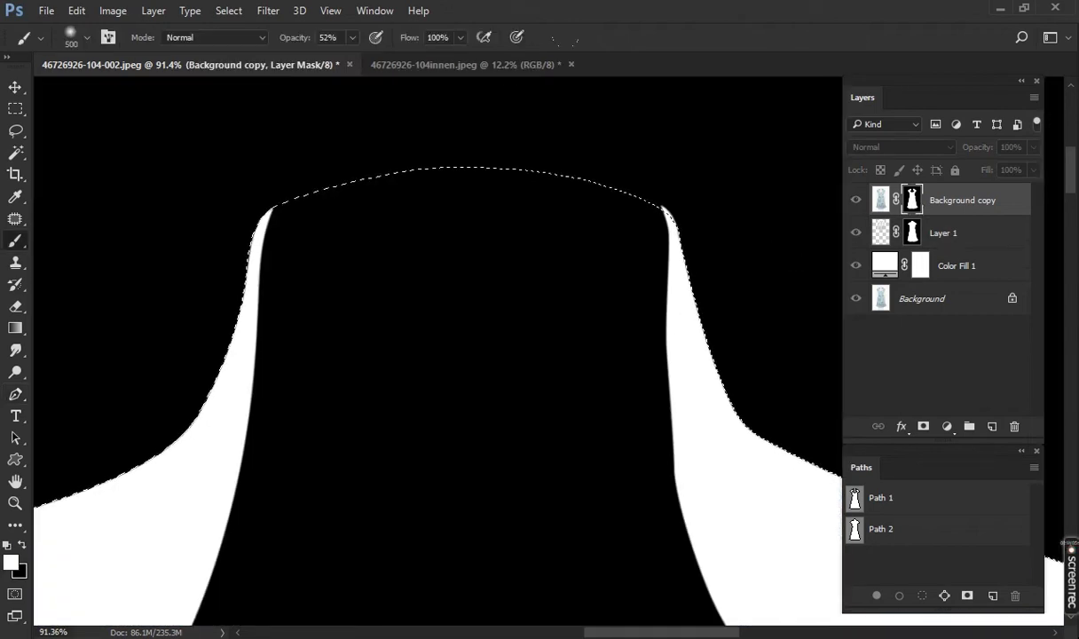
key("x")
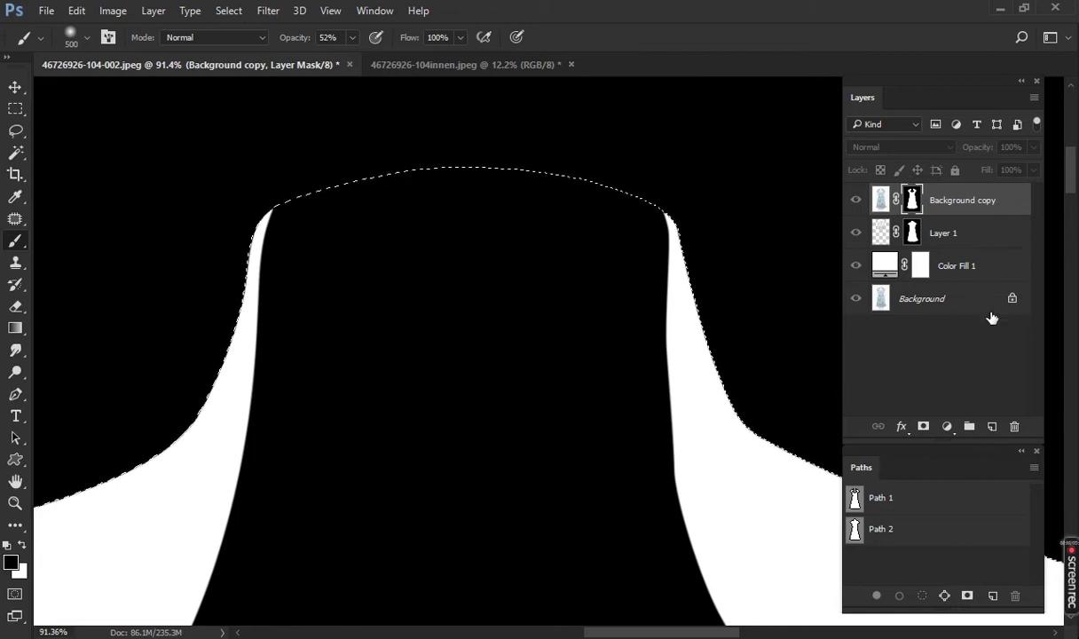
left_click(912, 200, "alt")
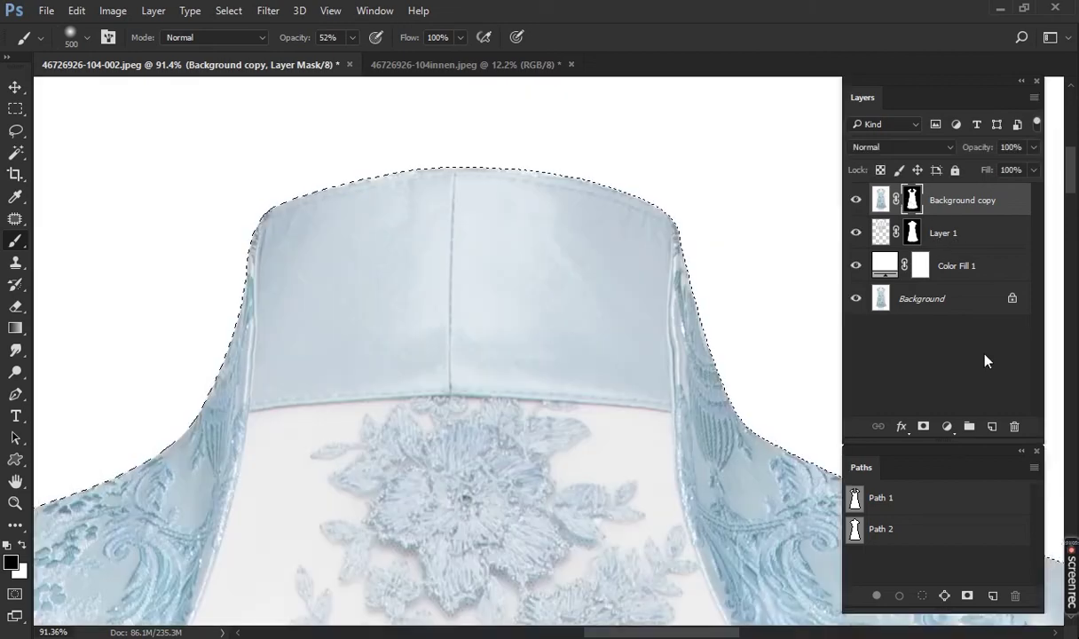
left_click(949, 380)
key("ctrl+0")
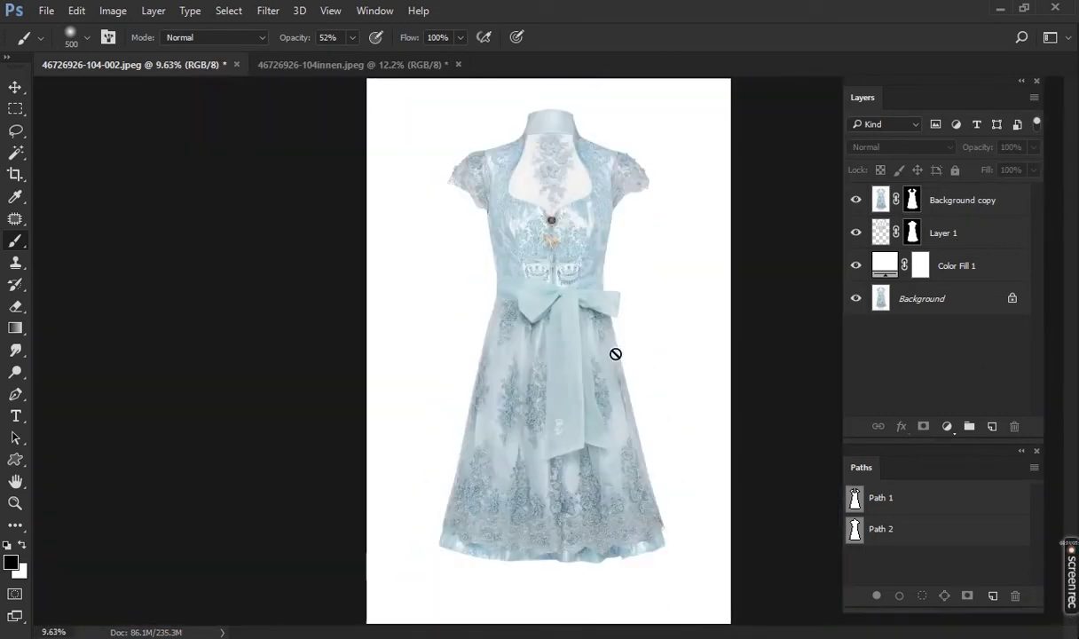
Add a new layer above Layer 1 named Shadow and make it active
left_click(925, 231)
left_click(992, 426)
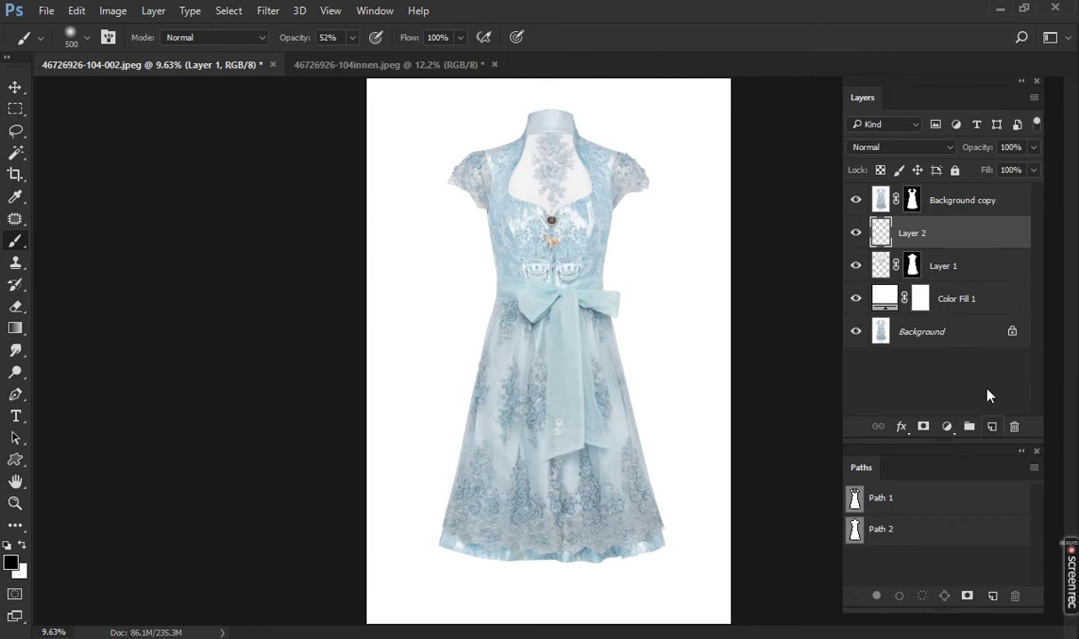
double_click(911, 233)
type("Shaodw")
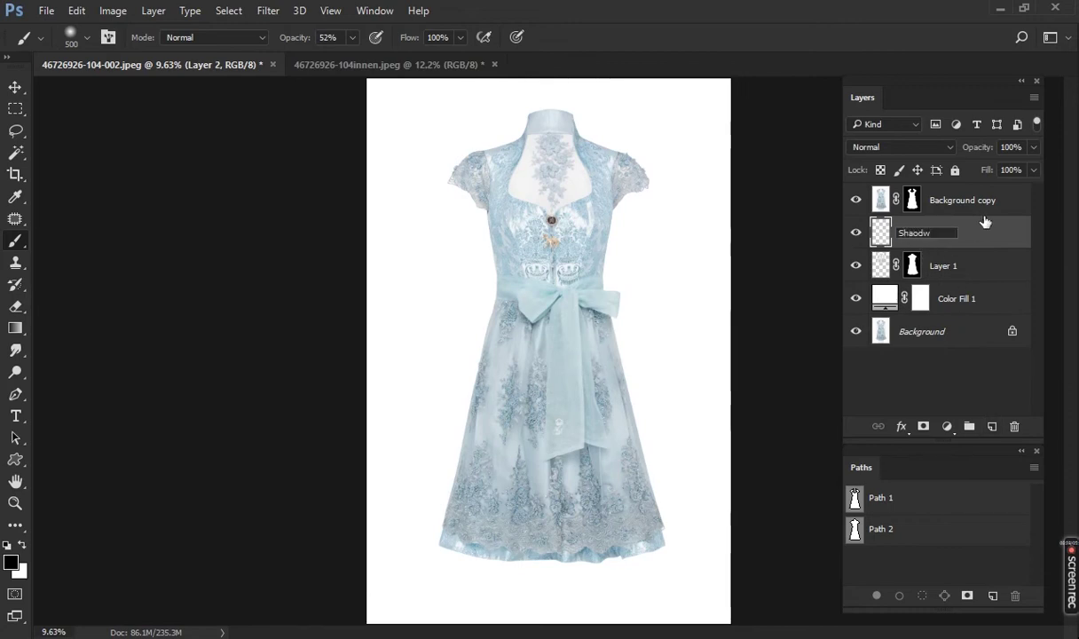
left_click(986, 206)
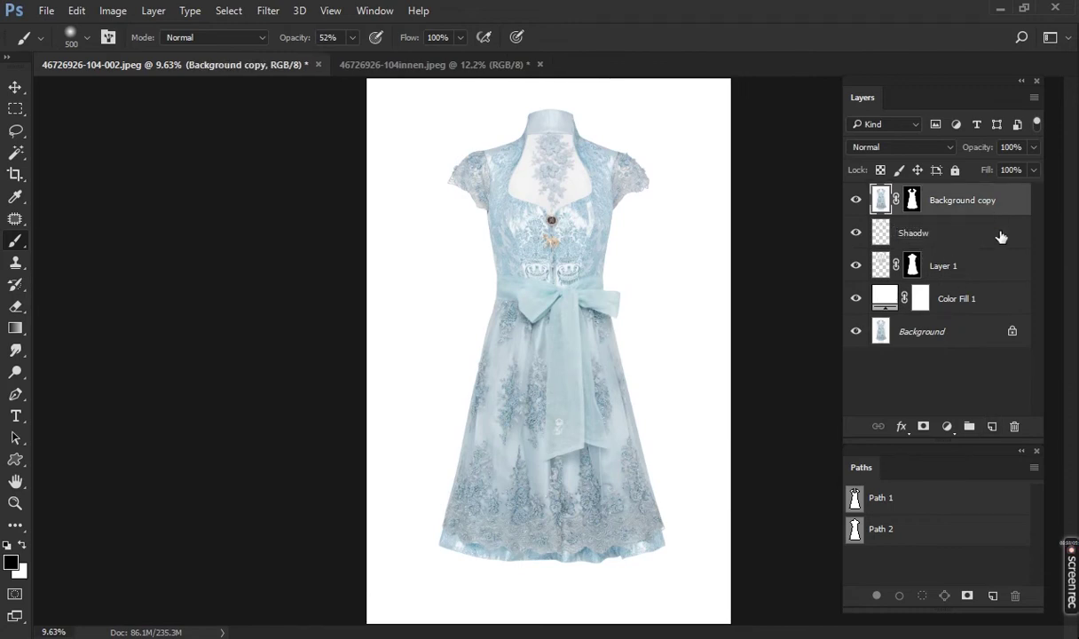
left_click(954, 233)
Paint a soft grey shadow inside the neckline, then set Shadow to Multiply at 50% opacity
scroll(532, 172, "up", 4)
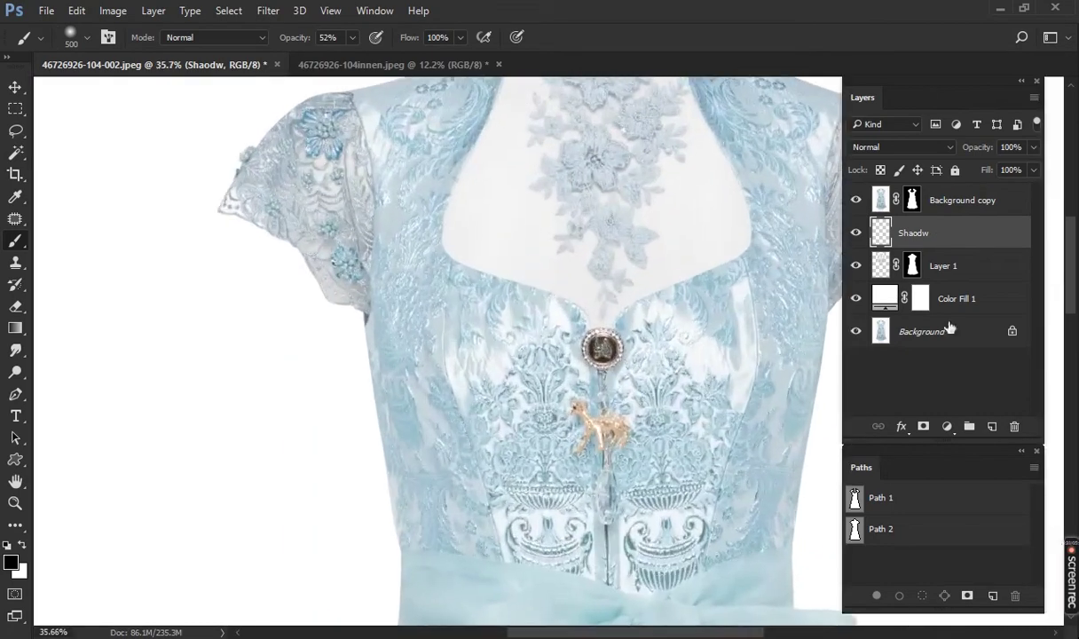
scroll(497, 267, "up", 3)
scroll(497, 346, "up", 3)
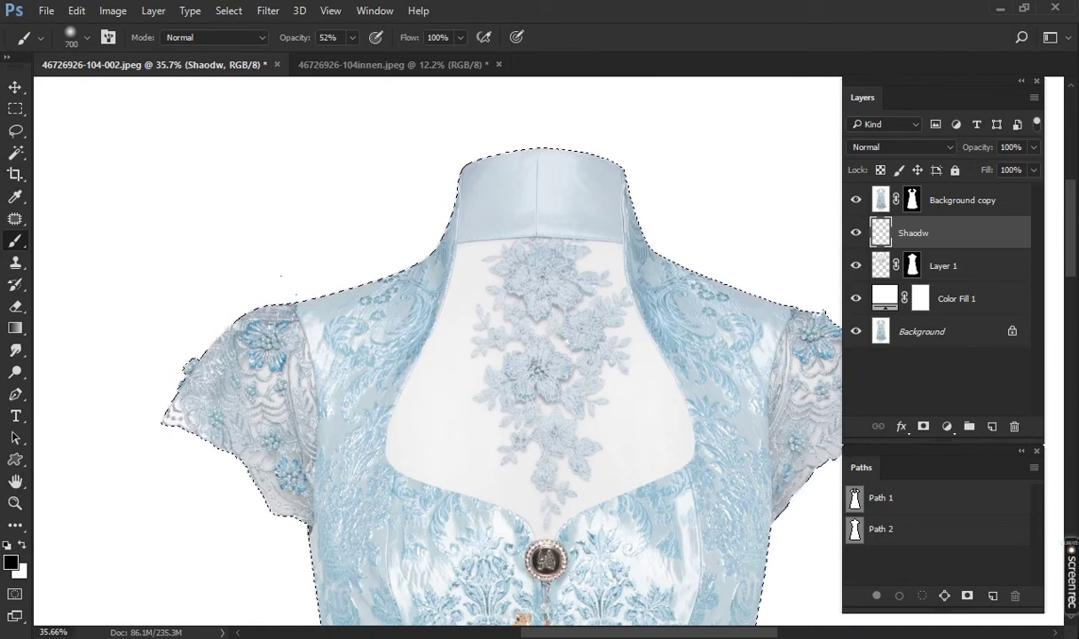
mouse_move(457, 169)
left_mouse_down()
mouse_move(390, 444)
mouse_move(551, 488)
mouse_move(648, 382)
mouse_move(604, 461)
mouse_move(621, 457)
left_mouse_up()
left_click(1012, 148)
type("30")
key("Return")
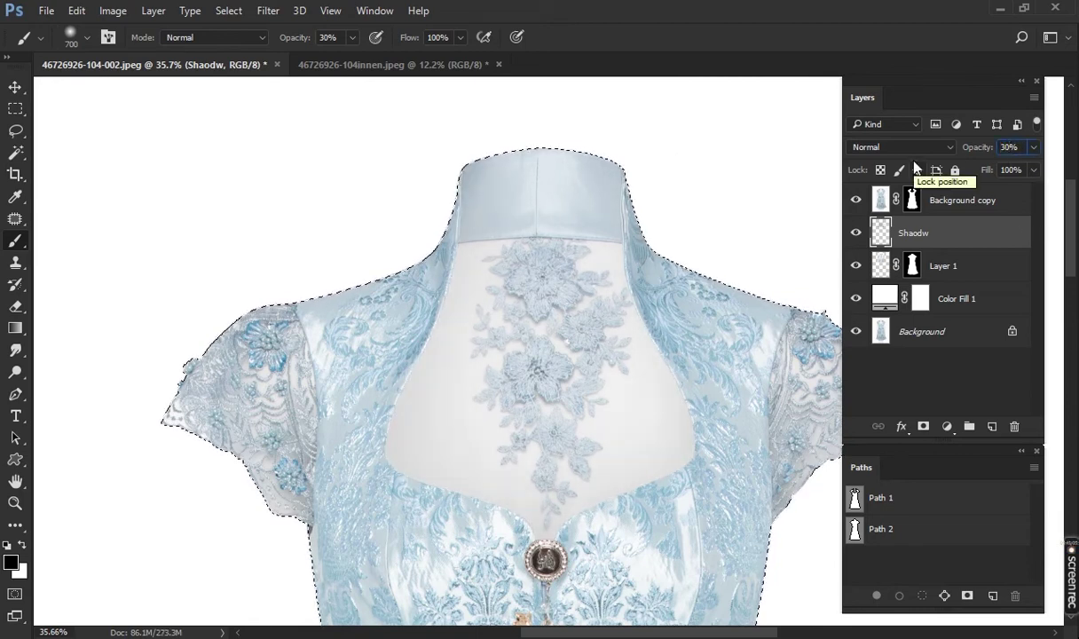
type("50")
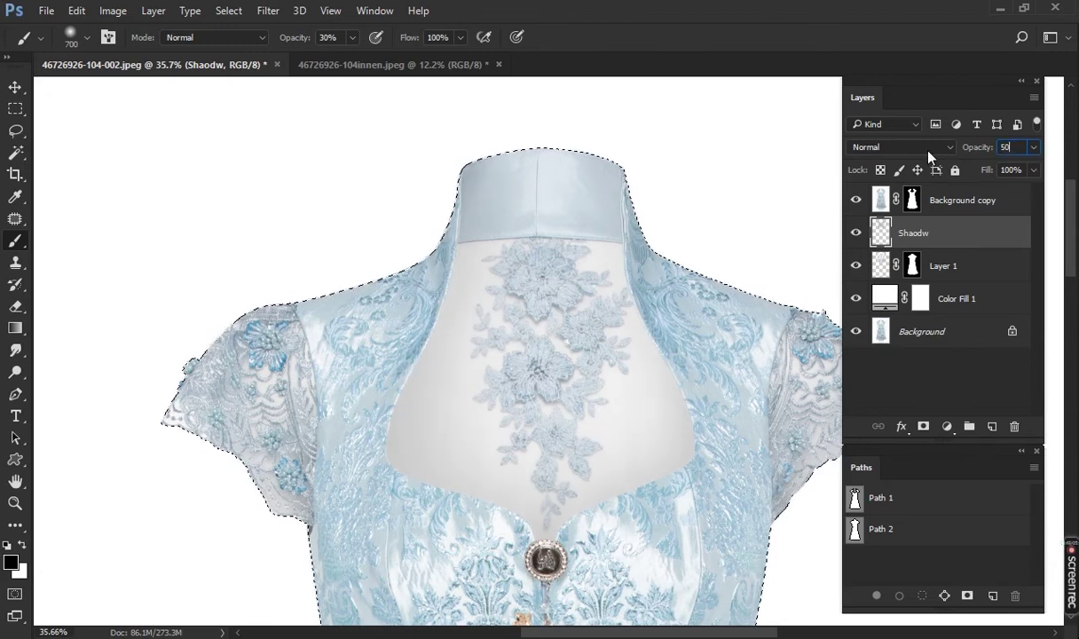
left_click(905, 148)
left_click(875, 206)
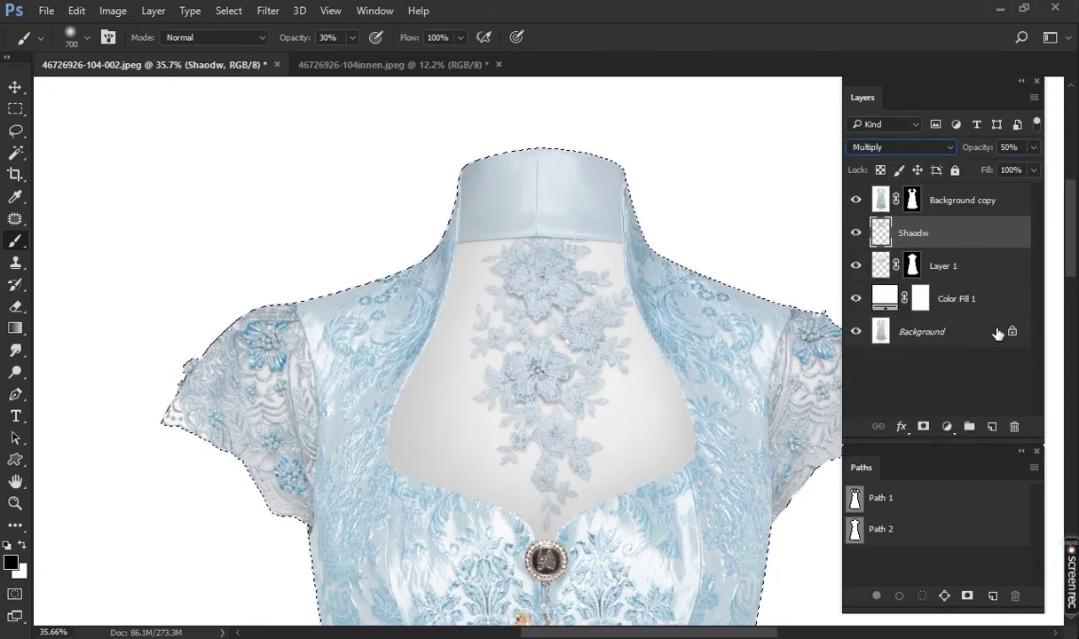
Try a shadow dab on the collar of the Shadow layer and undo it
left_click(1008, 206)
left_click(987, 257, "shift")
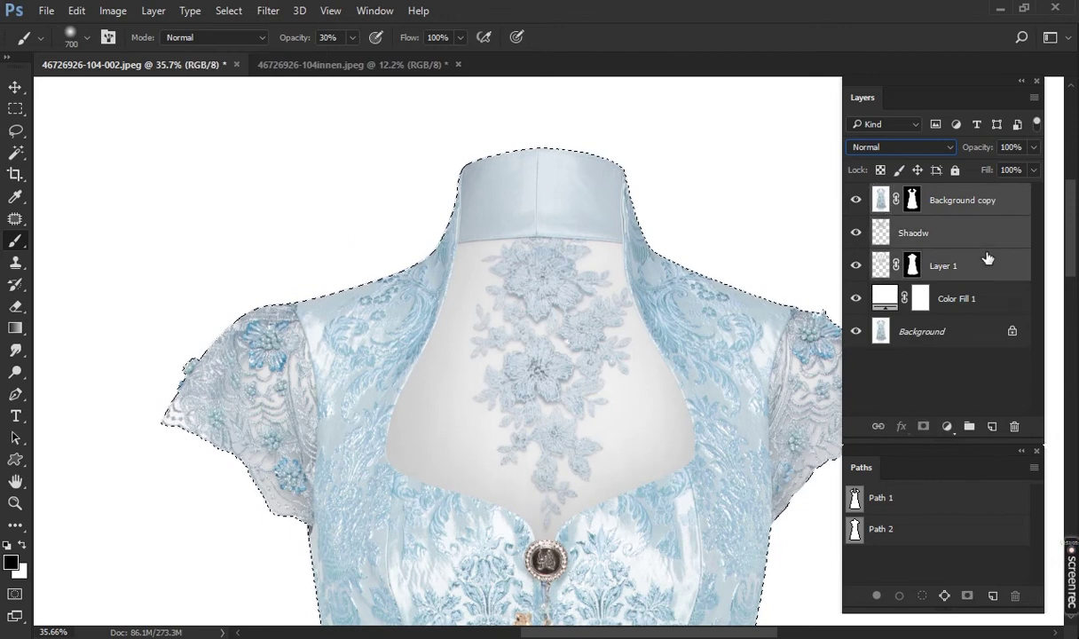
left_click(932, 226)
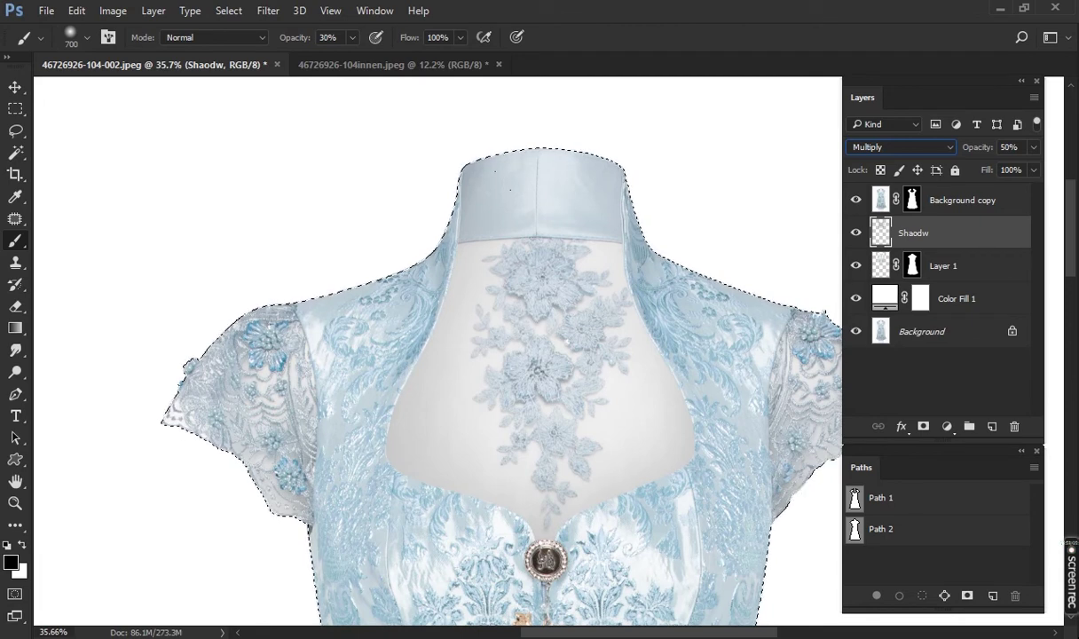
left_click(496, 183)
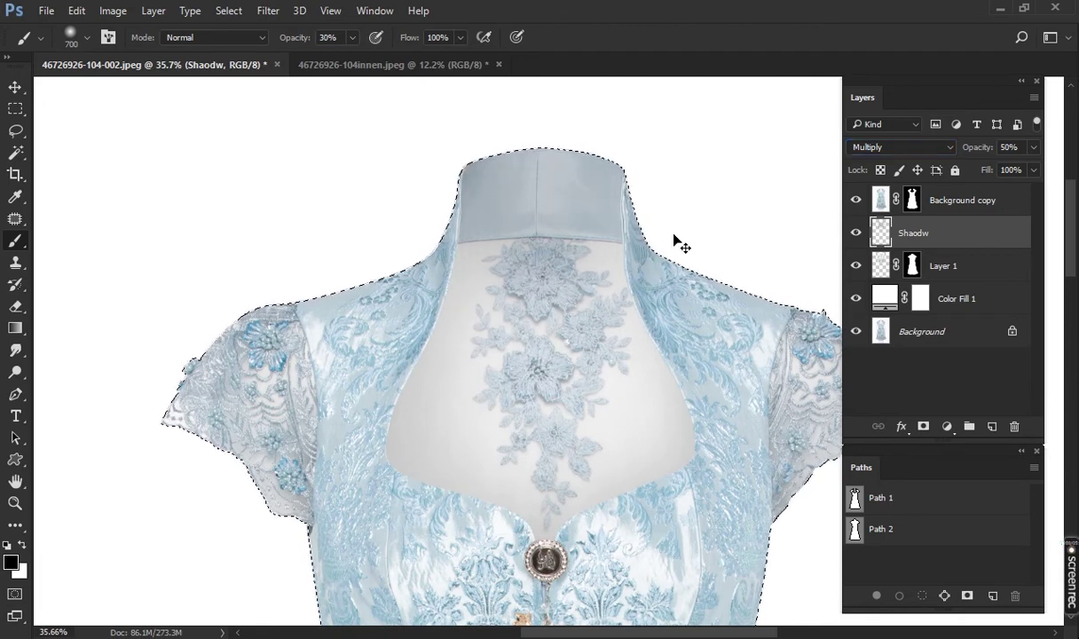
key("ctrl+z")
key("e")
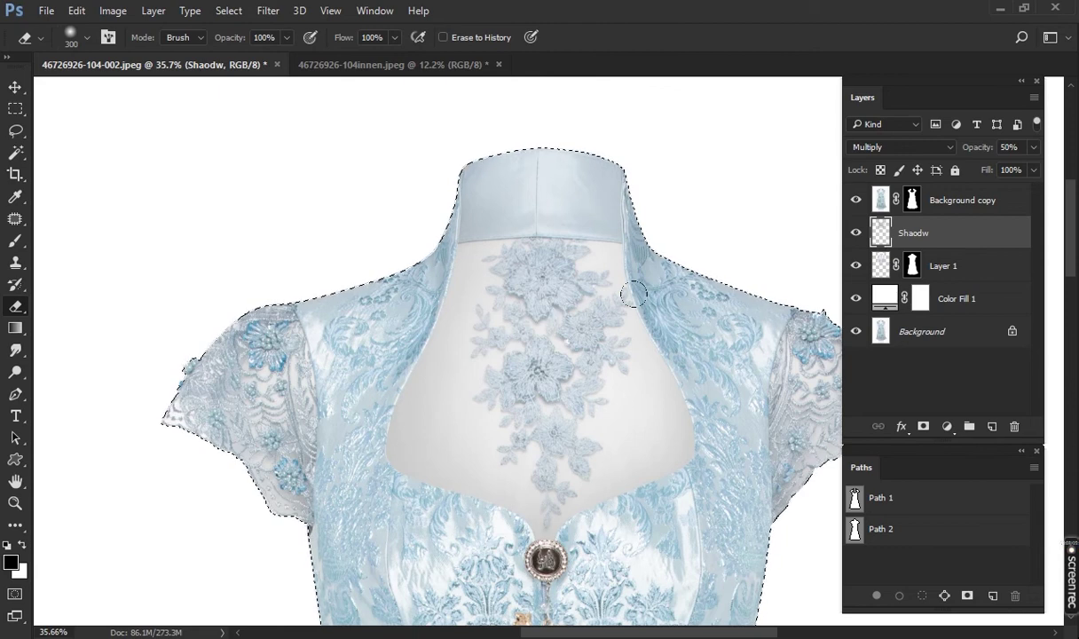
Group Background copy, Shadow and Layer 1 into a masked Group 1 and stamp merged Layer 2 above
left_click(939, 206)
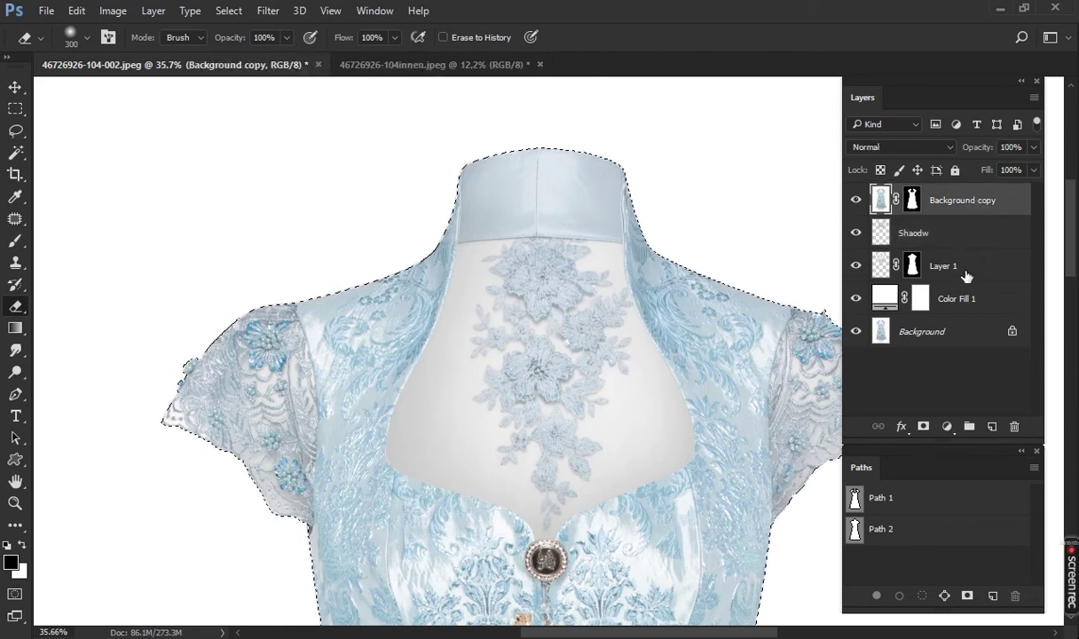
left_click(964, 275, "shift")
key("ctrl+g")
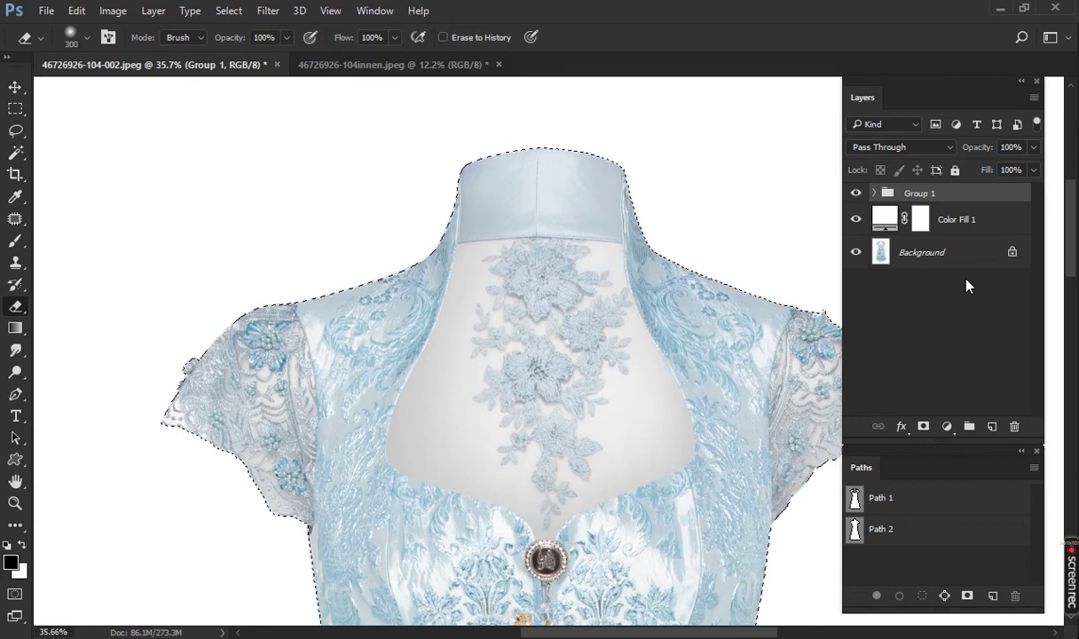
left_click(924, 427)
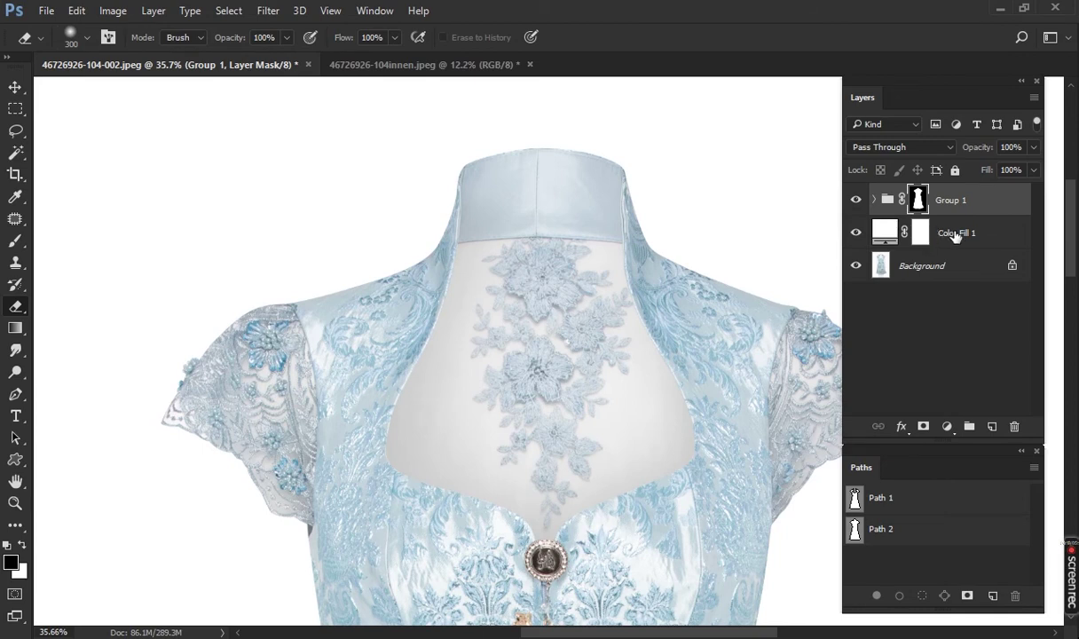
key("ctrl+shift+alt+e")
left_click(923, 355)
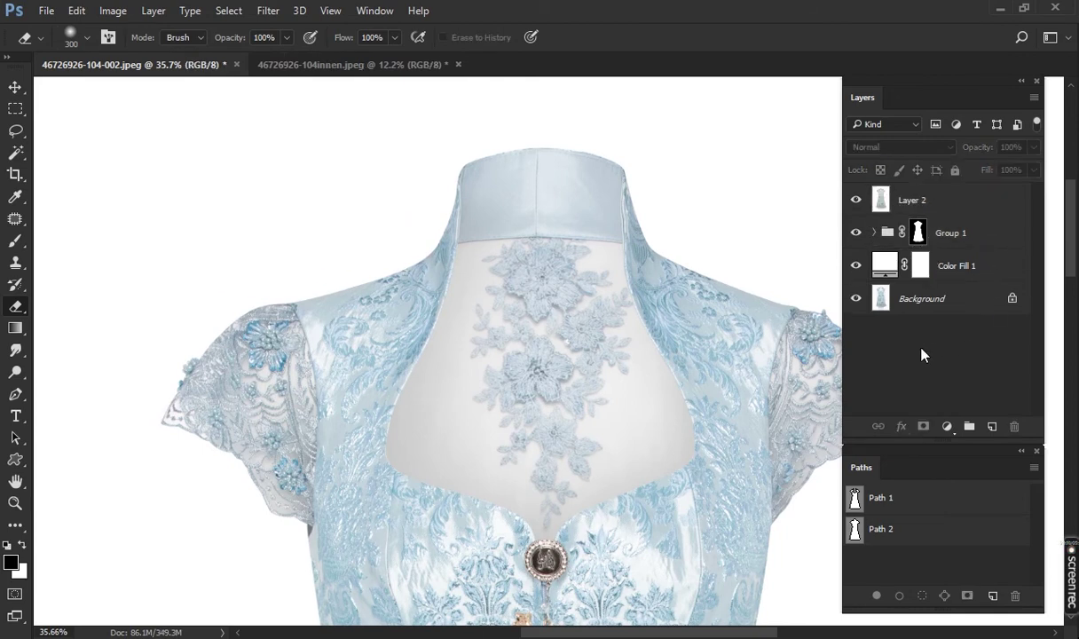
key("ctrl+0")
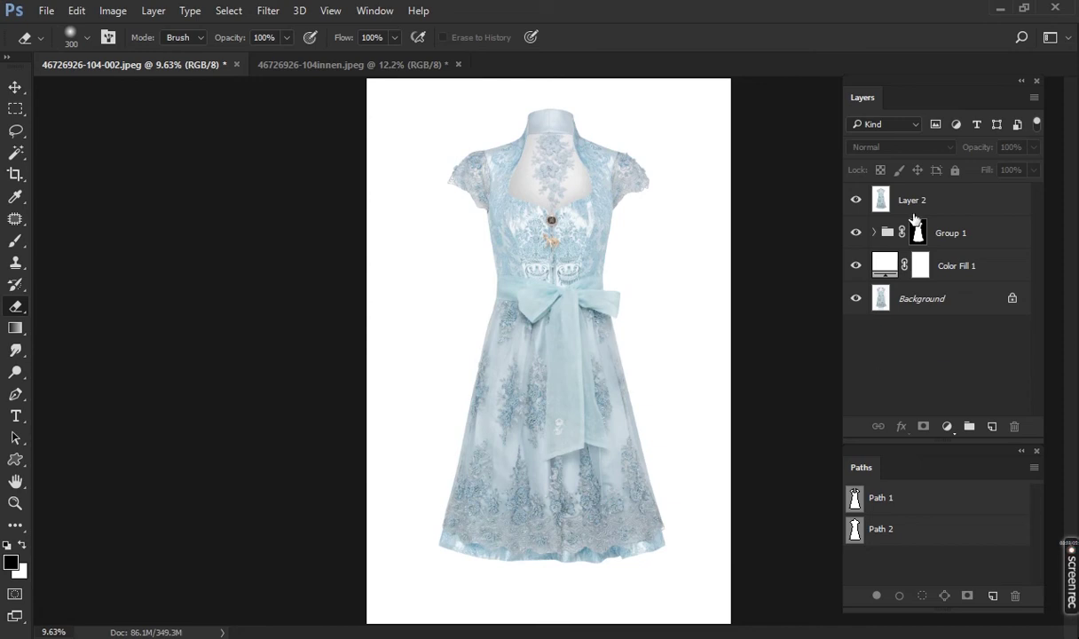
Delete Layer 2 from the layer stack
left_click(963, 206)
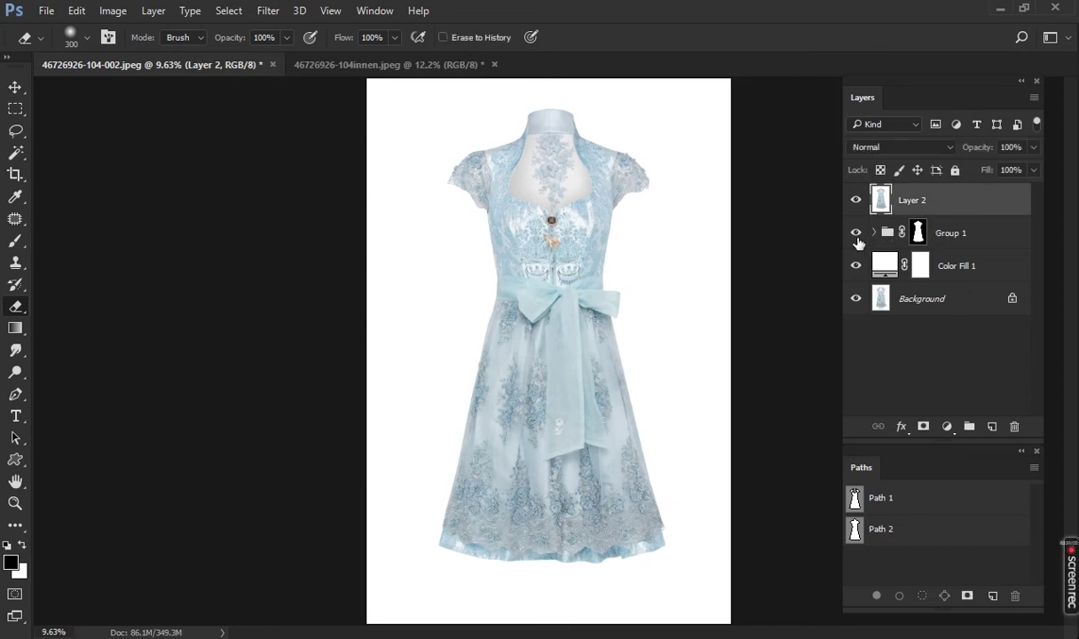
key("ctrl+t")
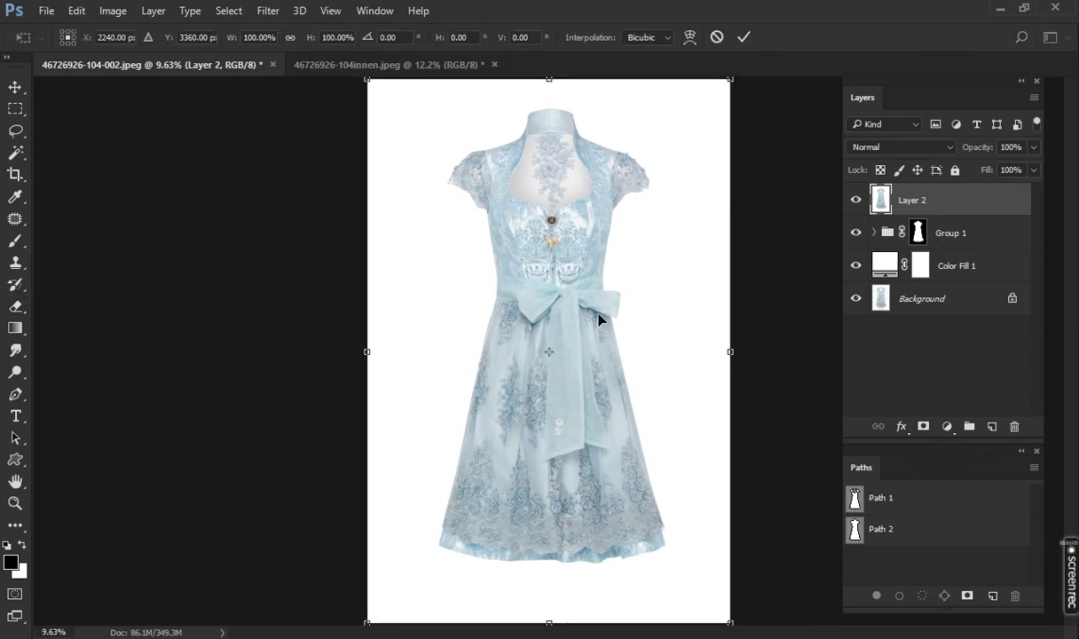
key("Return")
key("e")
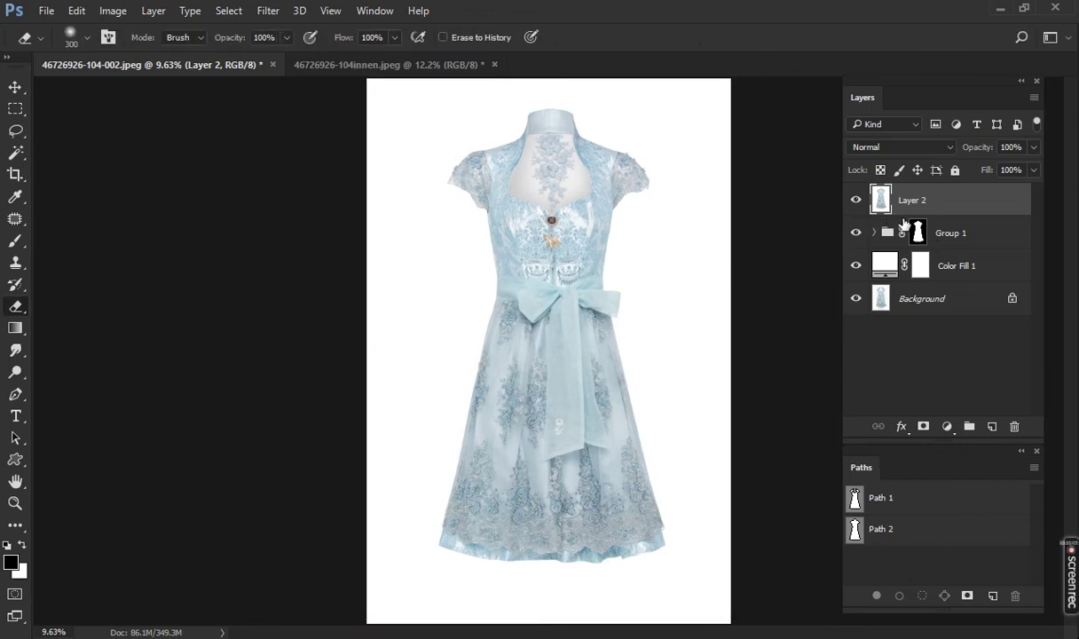
key("Delete")
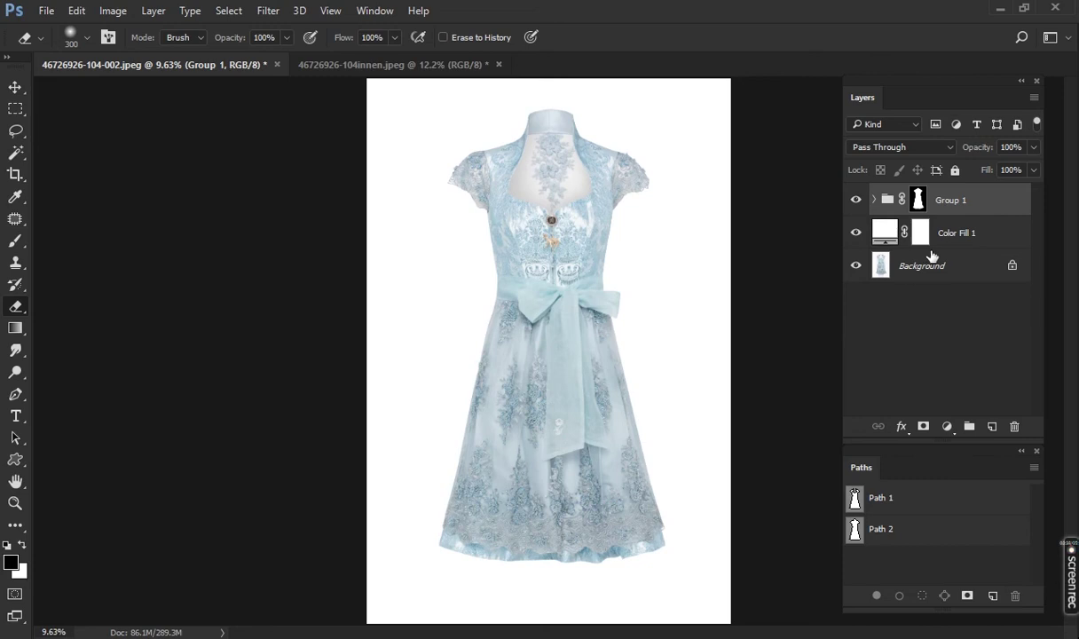
Stamp Group 1 into a merged layer with its mask applied, shown over white Color Fill 1
key("ctrl+alt+e")
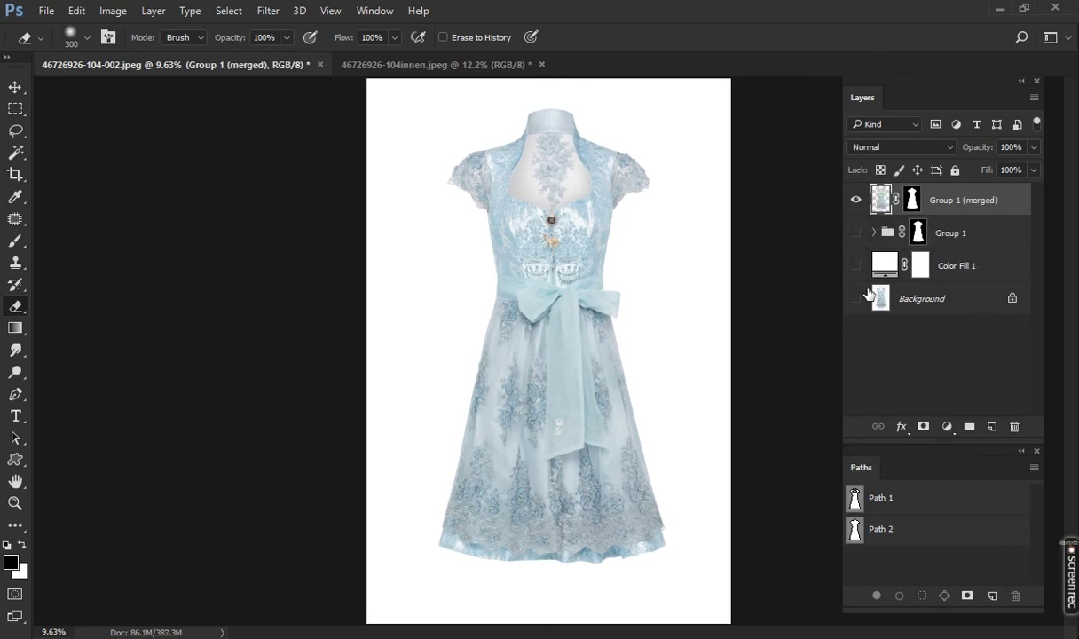
left_click_drag(856, 233, 856, 298)
right_click(913, 200)
left_click(919, 247)
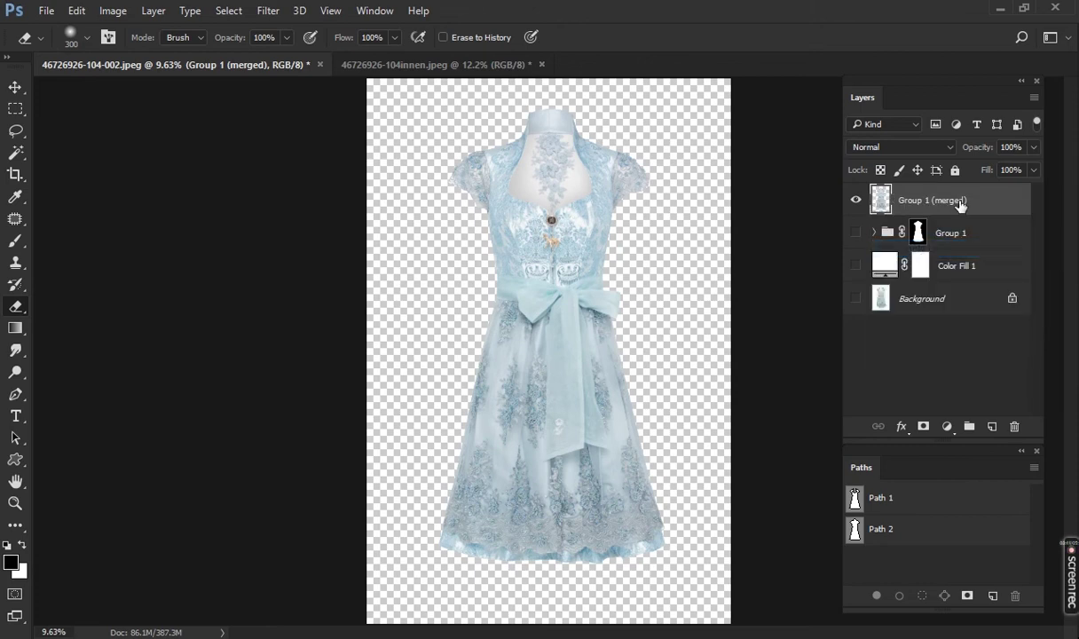
left_click(856, 266)
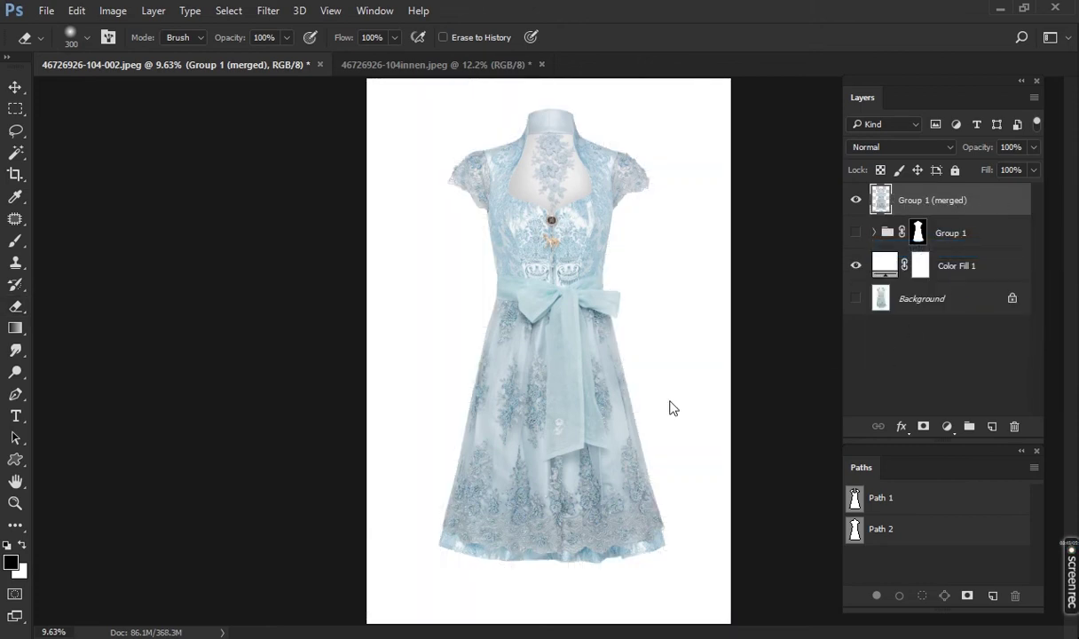
key("ctrl+t")
Centre the merged dress horizontally on the magenta centre guide
left_click_drag(611, 425, 583, 462)
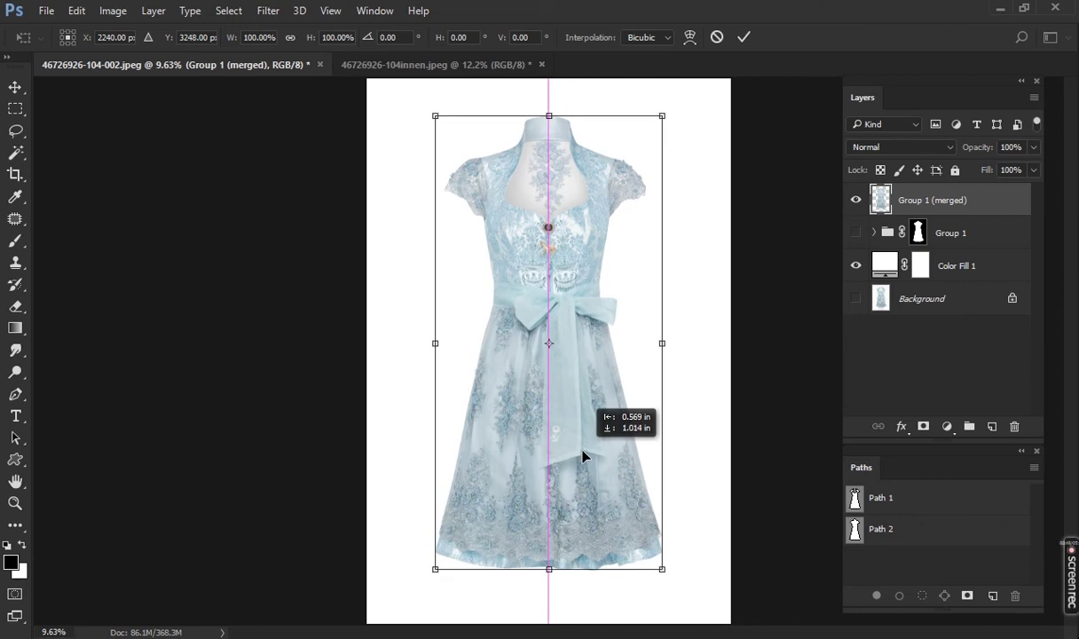
key("Return")
key("e")
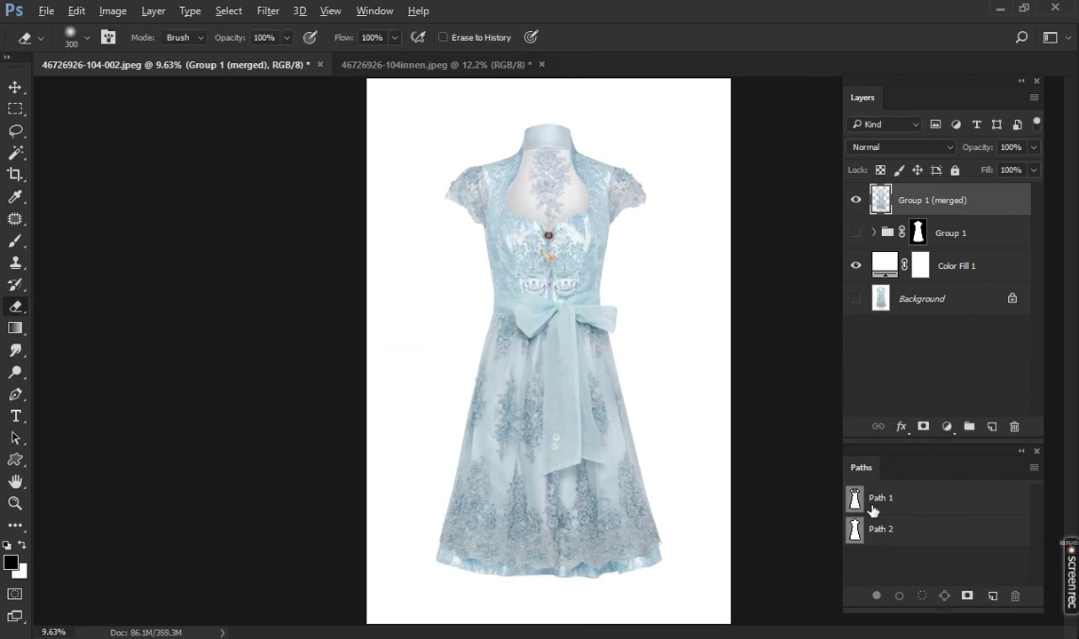
Preview the Path 1 and Path 2 outlines, then switch to the 104innen document
left_click(839, 499)
left_click(855, 529)
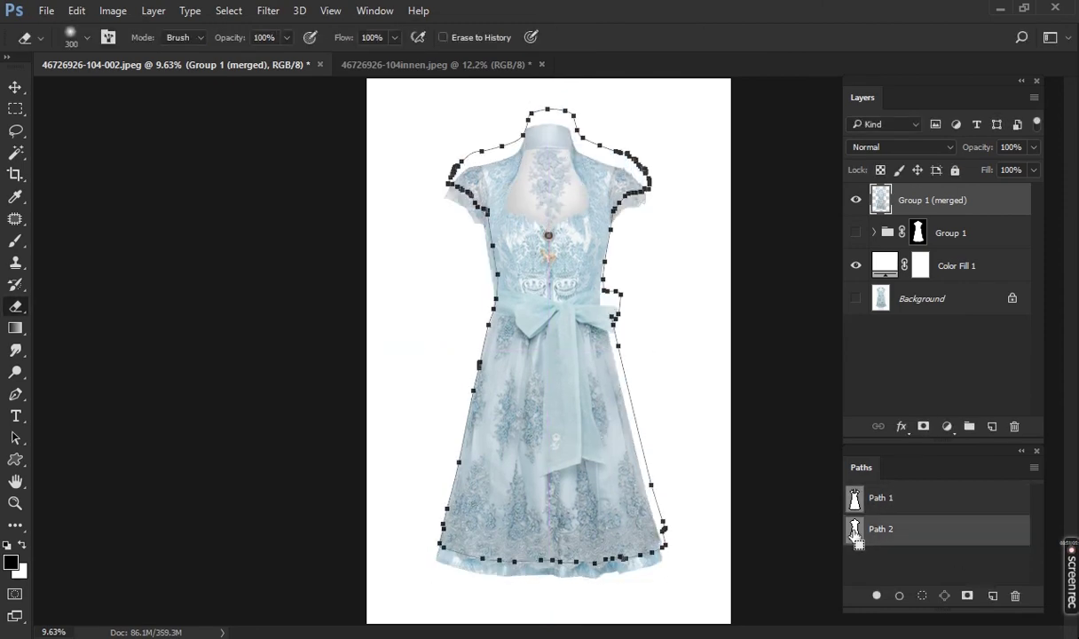
left_click(886, 561)
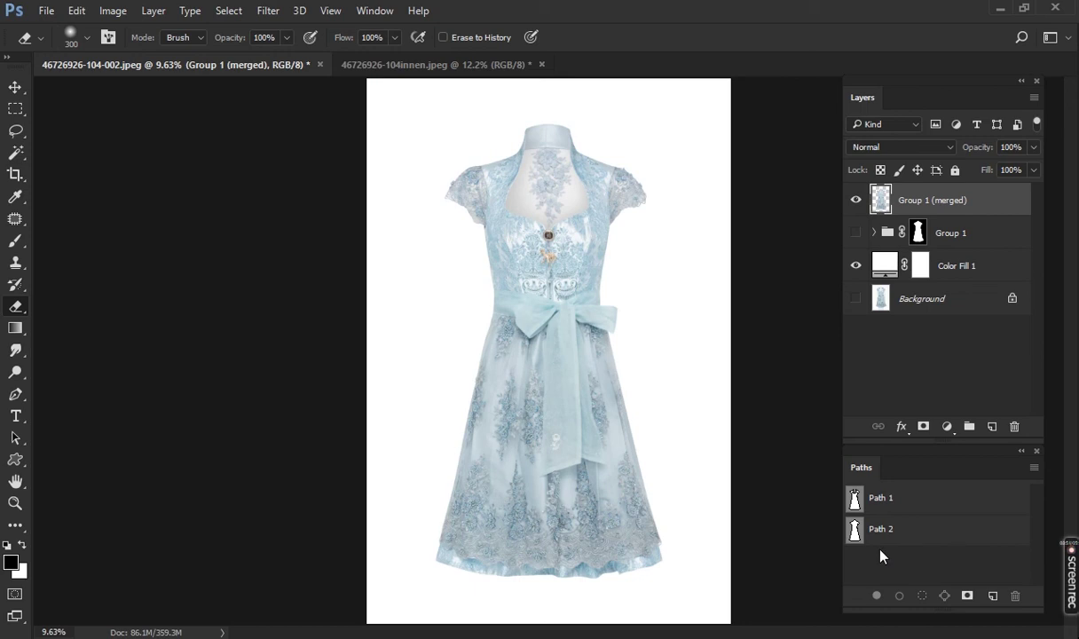
key("ctrl+Tab")
Close 104innen without saving and view the finished dress zoomed in, full screen on black
key("ctrl+w")
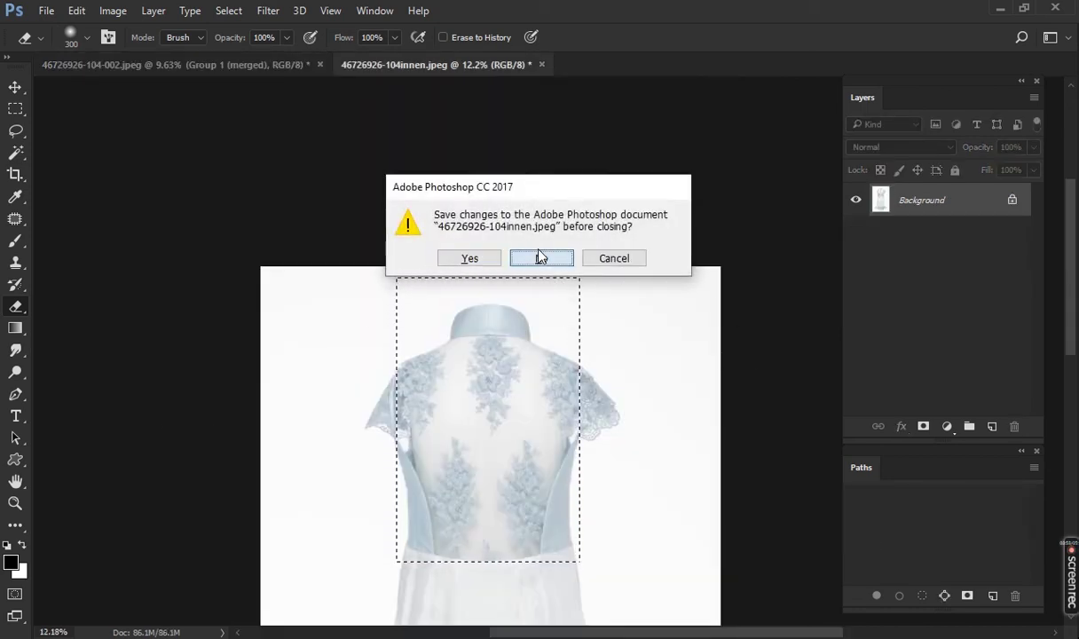
left_click(541, 257)
key("Tab")
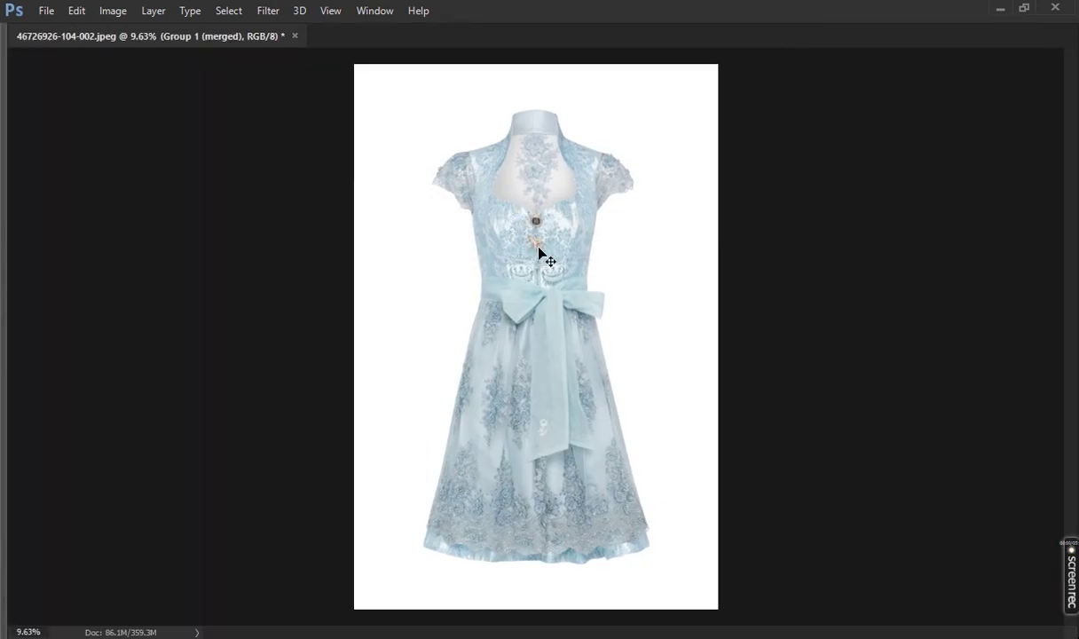
key("j")
key("f")
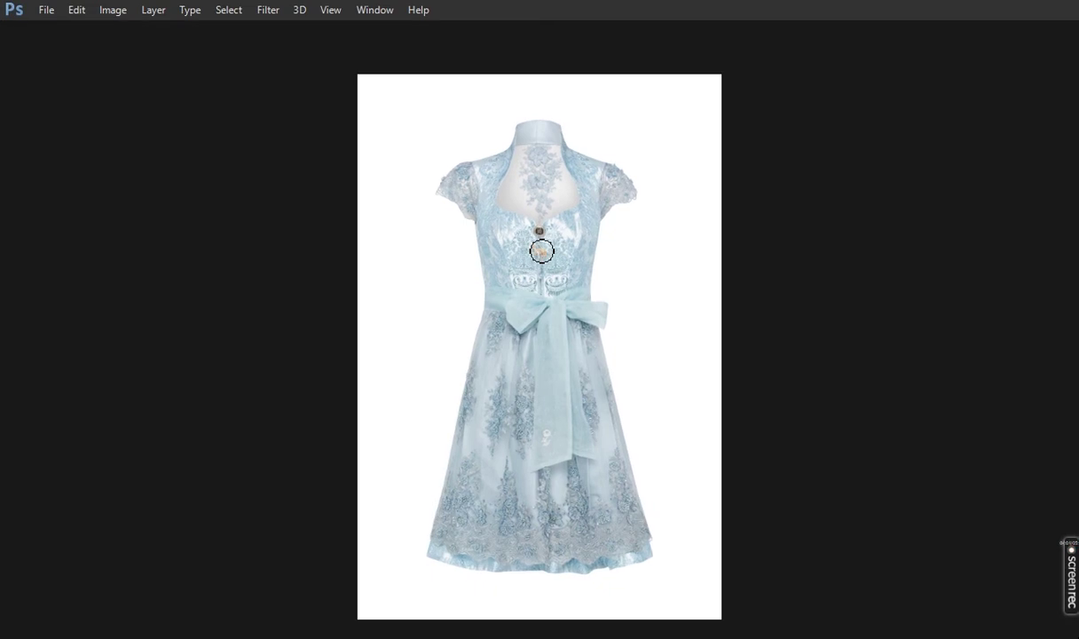
key("ctrl+plus")
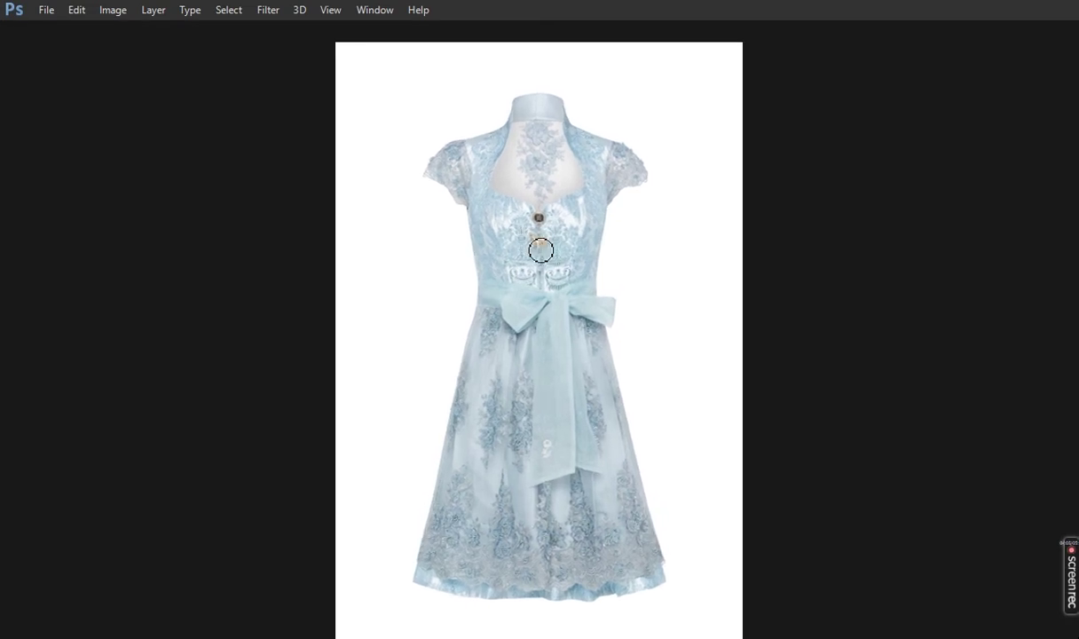